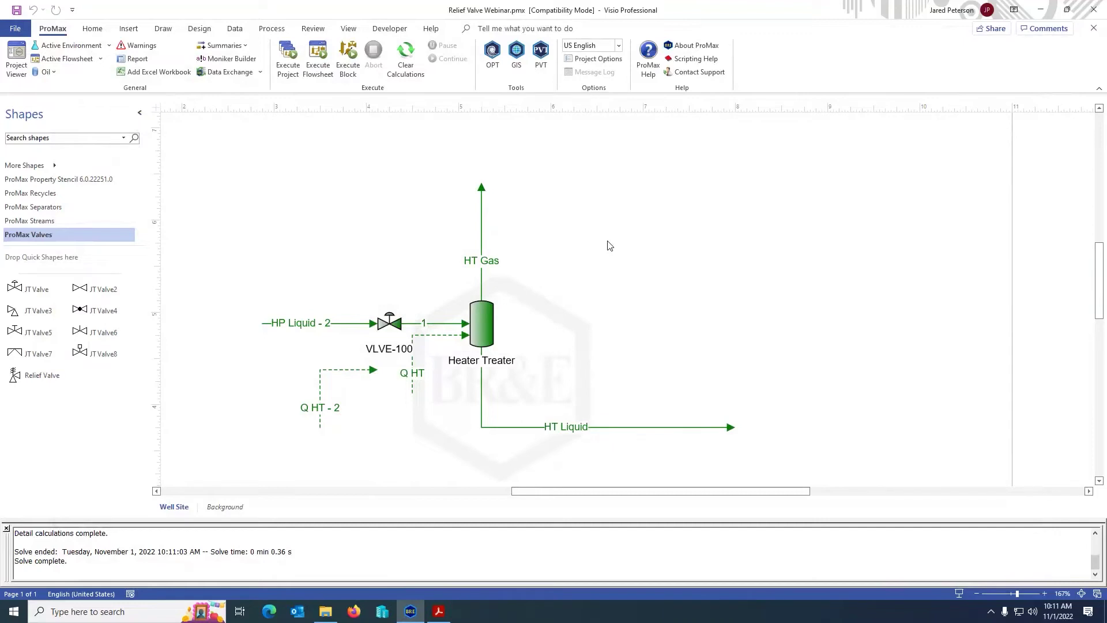
Step: Place a relief valve above and to the right of the Heater Treater, and connect short inlet and outlet process streams to it
left_click(25, 378)
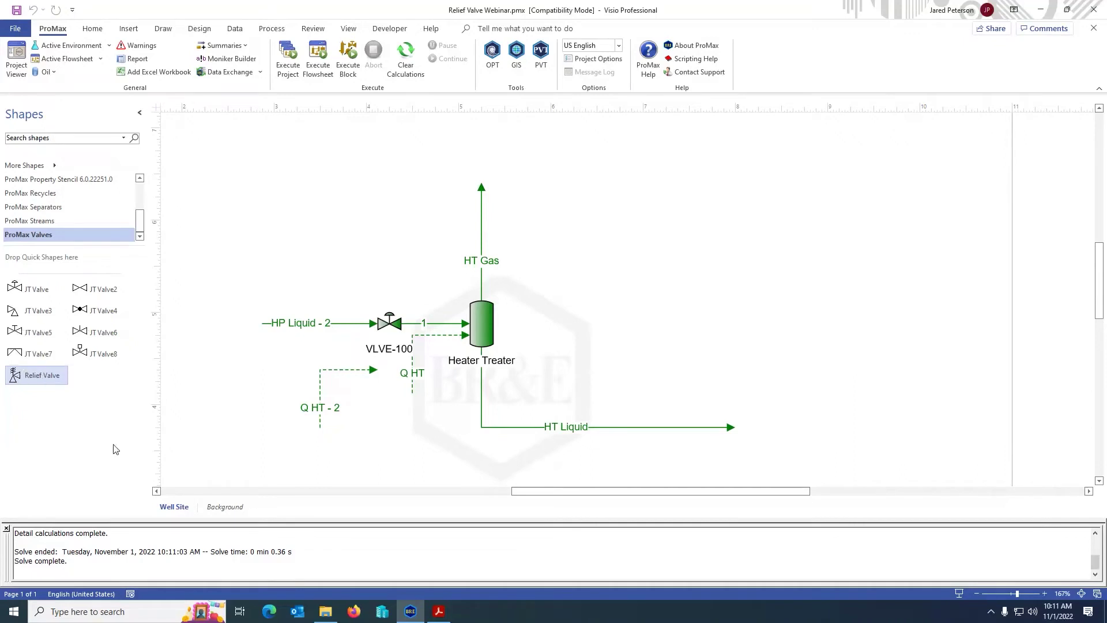
left_click_drag(43, 374, 607, 178)
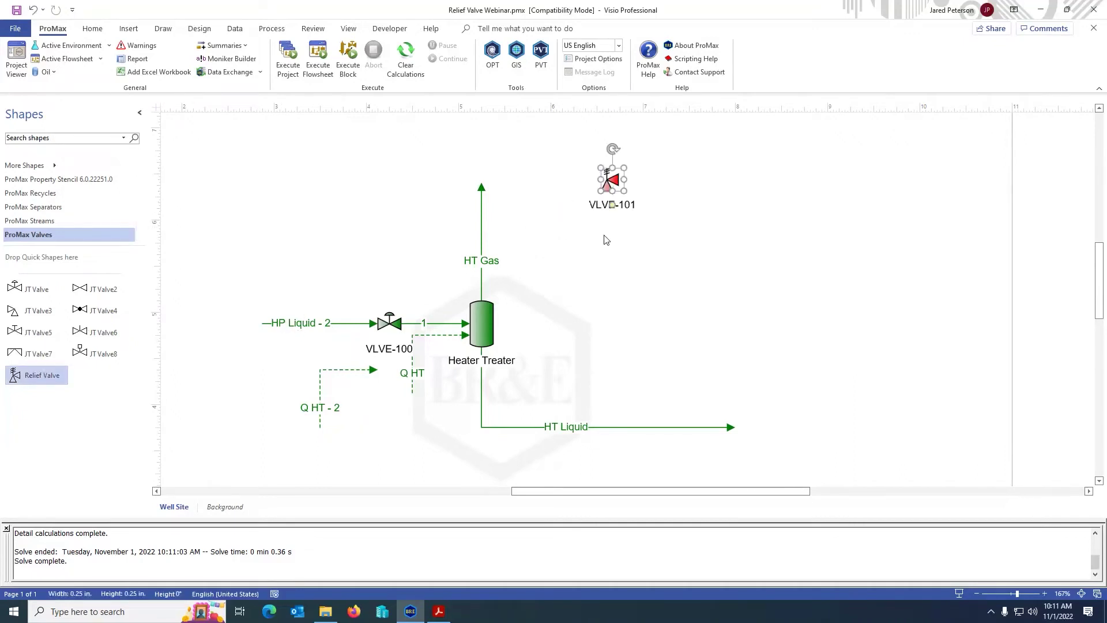
left_click_drag(597, 263, 682, 184)
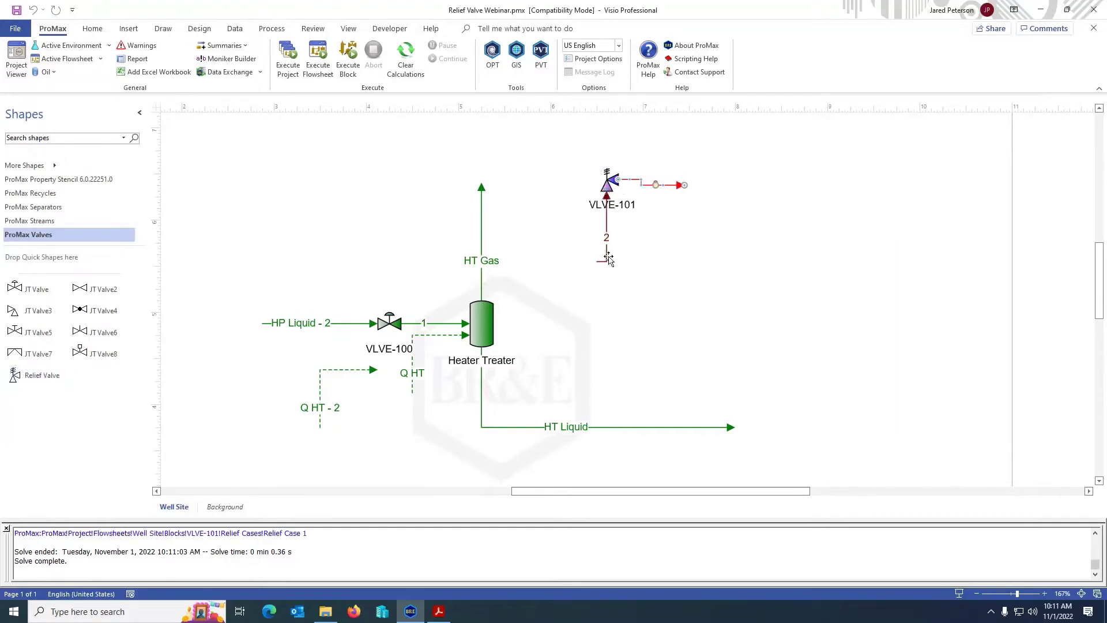
left_click_drag(625, 243, 645, 229)
left_click(661, 187)
left_click_drag(670, 172, 670, 173)
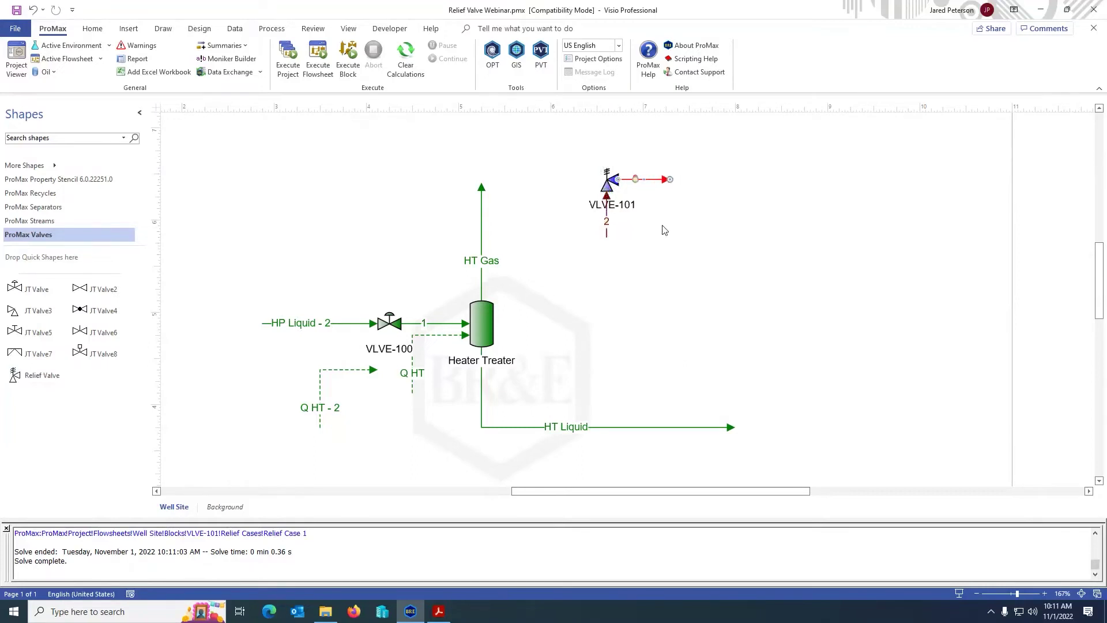
Step: View the pressure entry in the properties of the relief valve's outlet stream 3
double_click(655, 184)
left_click(337, 151)
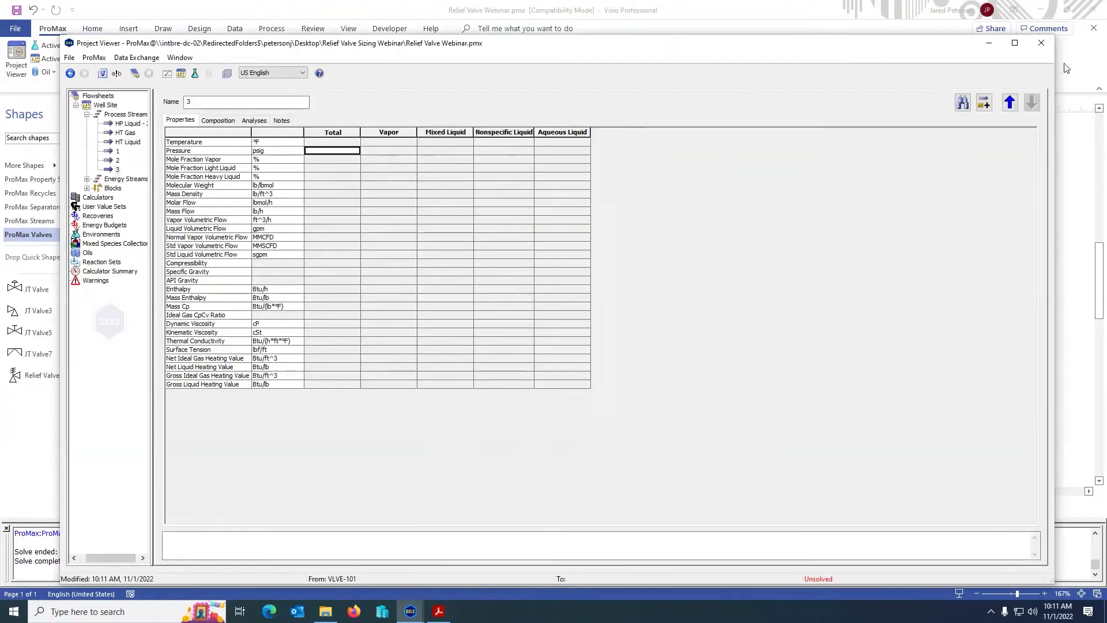
left_click(1041, 43)
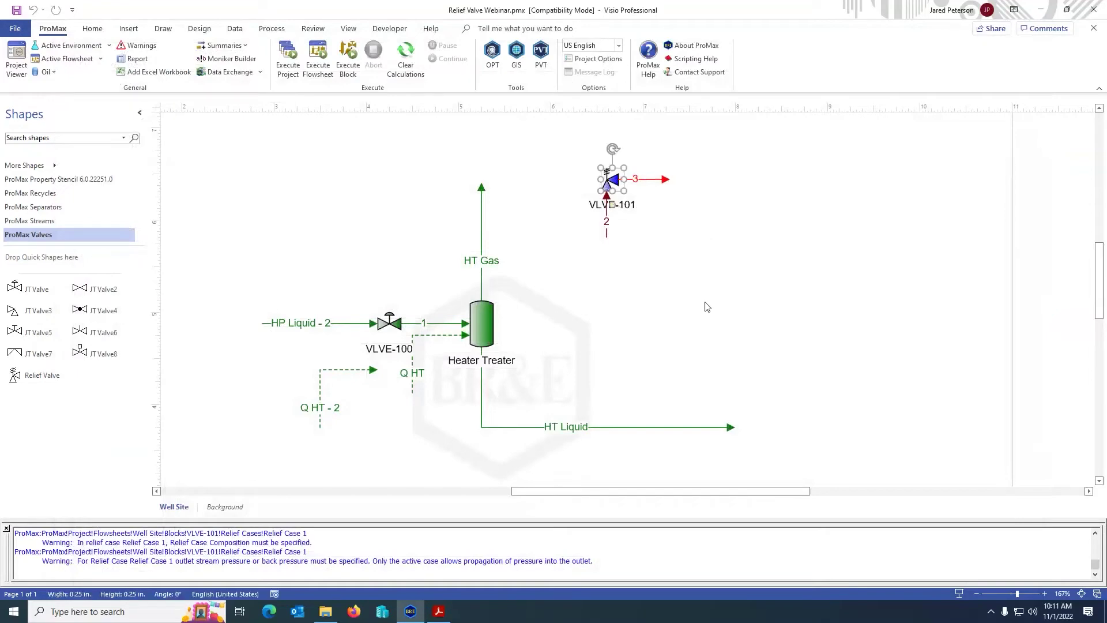
Step: In the contingencies of relief valve VLVE-101, choose the HT Gas stream as the process stream source for Relief Case 1
double_click(607, 183)
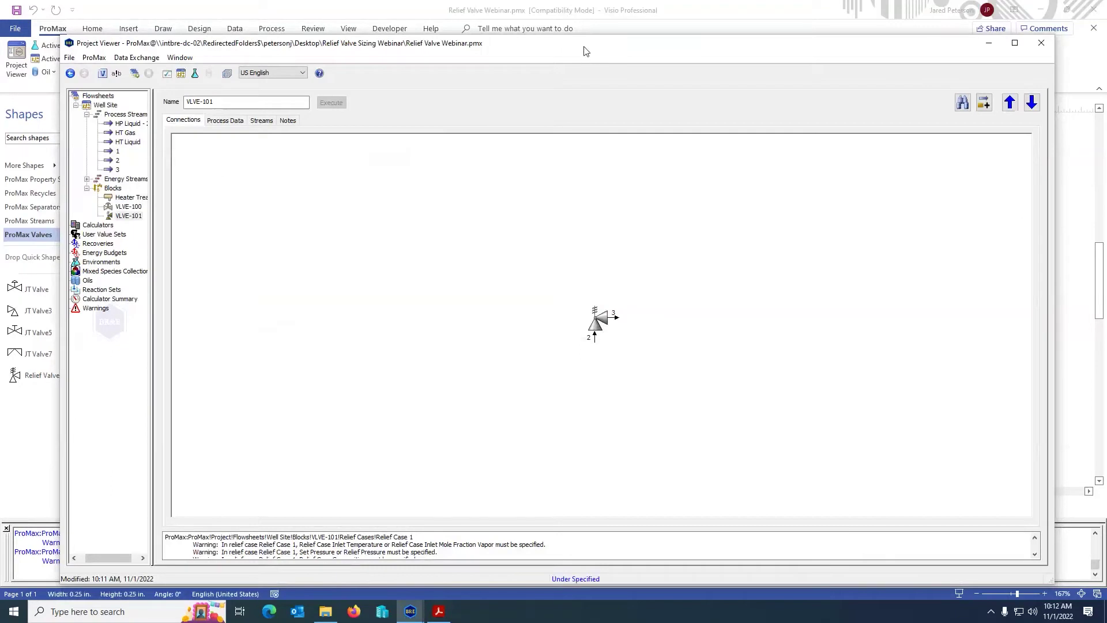
left_click_drag(586, 48, 591, 36)
left_click(239, 109)
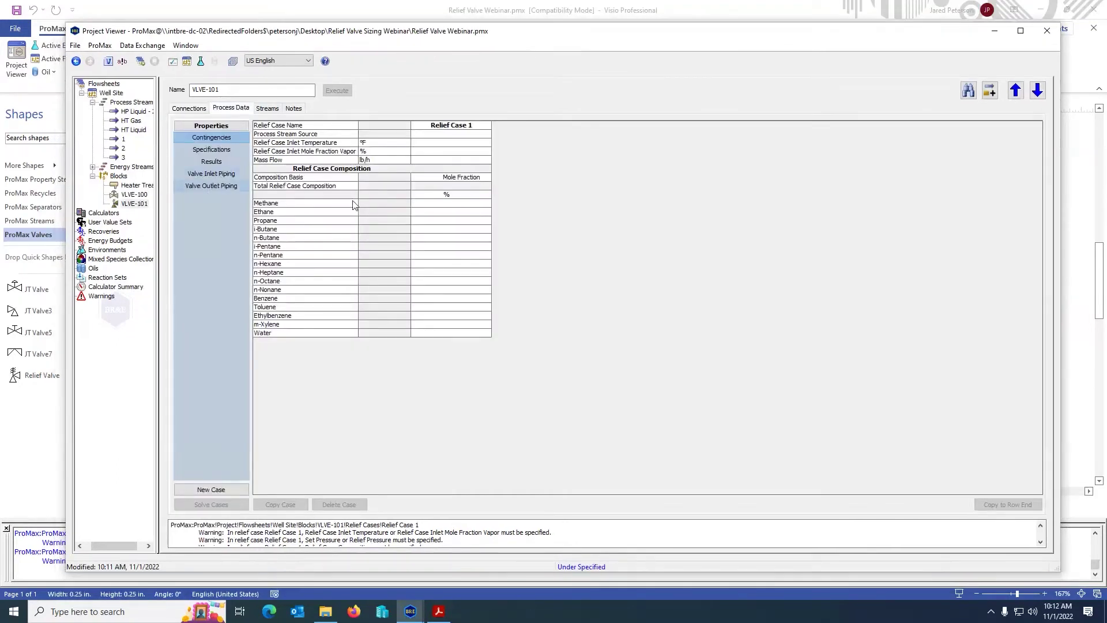
scroll(353, 206, "up", 3, "ctrl")
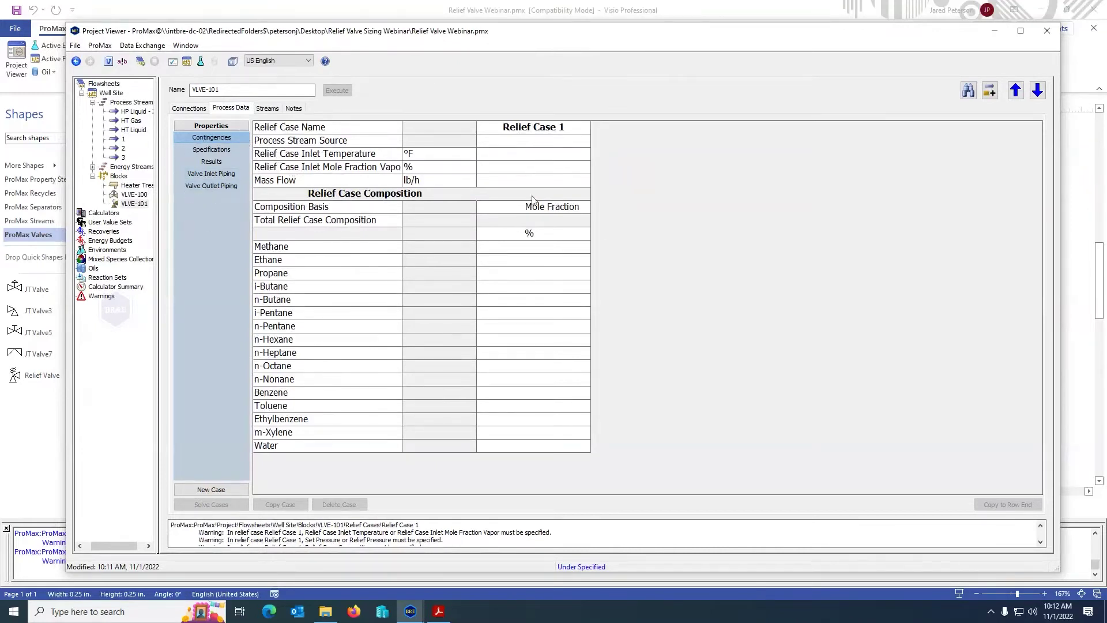
left_click(535, 142)
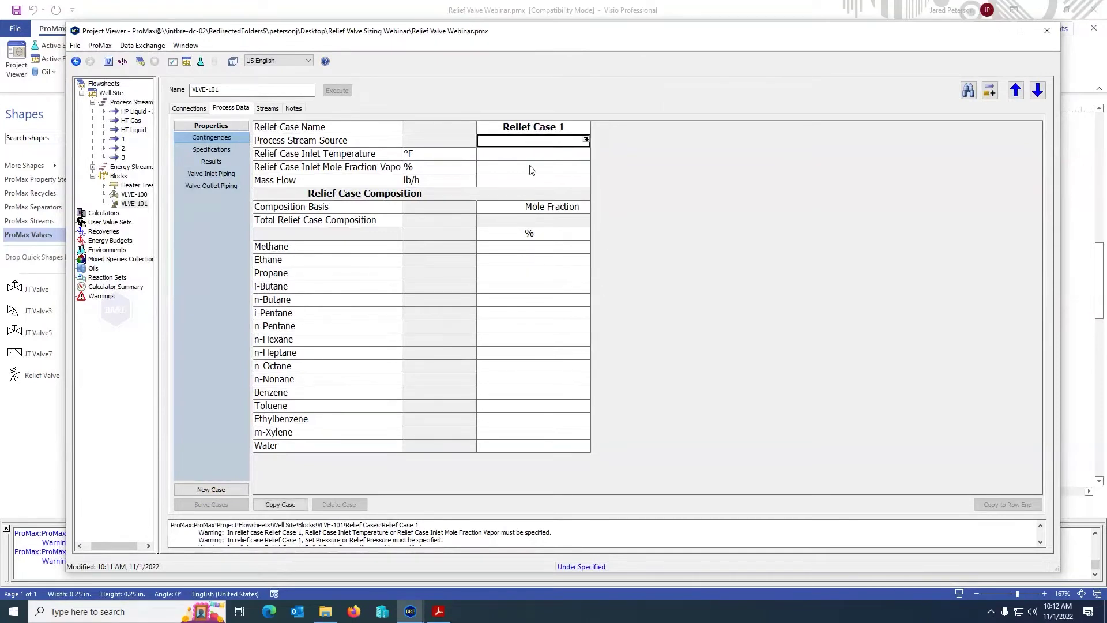
left_click(585, 141)
left_click(447, 222)
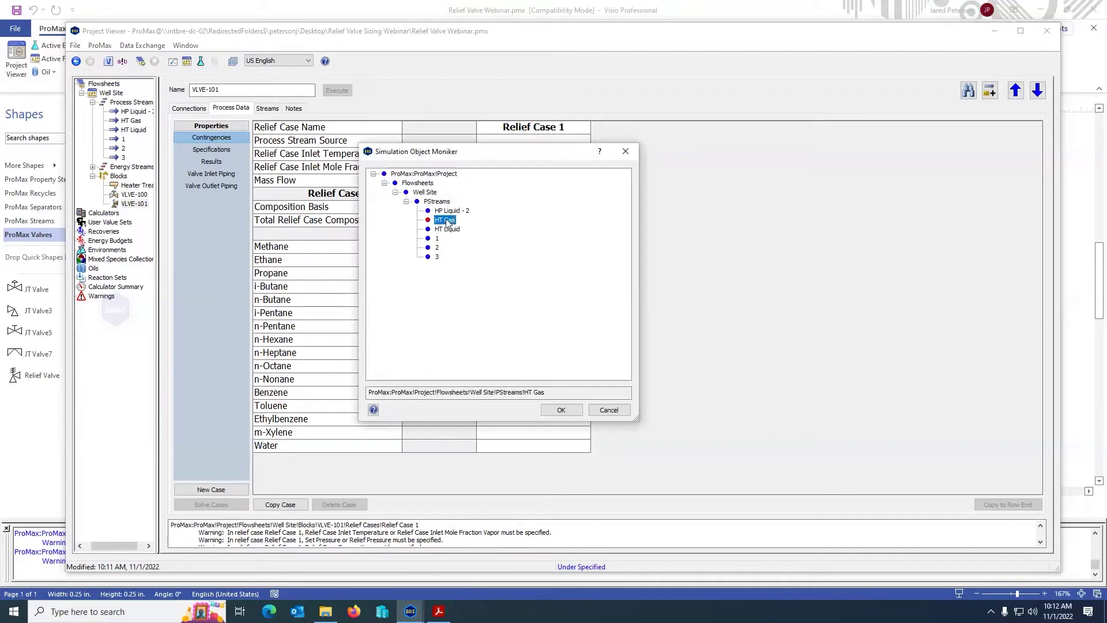
left_click(561, 410)
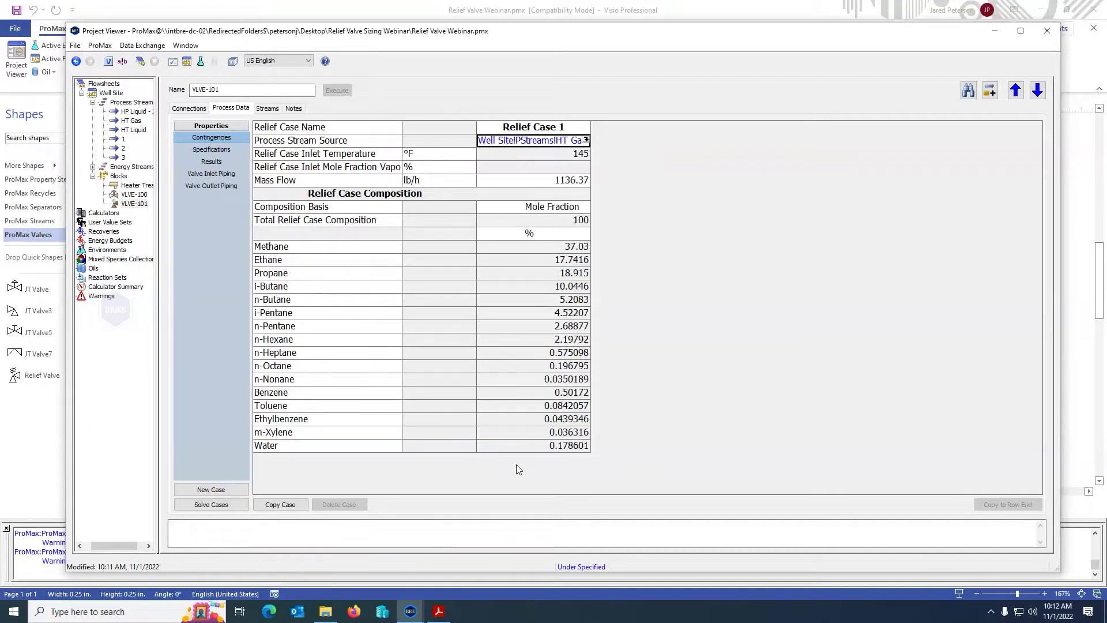
Step: Clear the process stream source of Relief Case 1 to unlink the case from the HT Gas stream
left_click(525, 339)
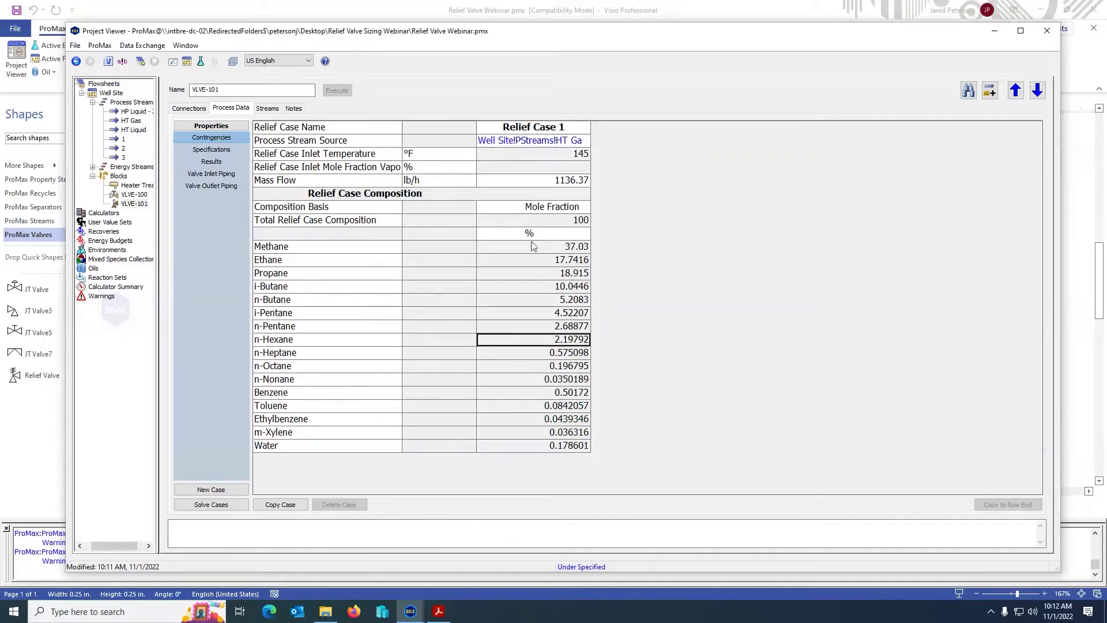
mouse_move(533, 246)
left_click(541, 171)
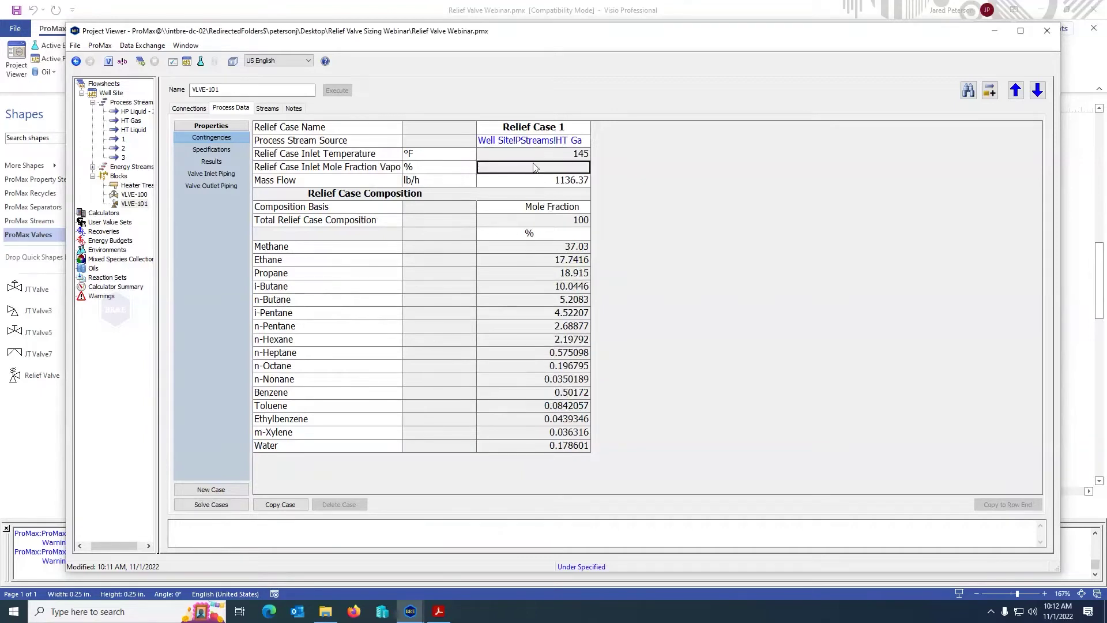
left_click(515, 144)
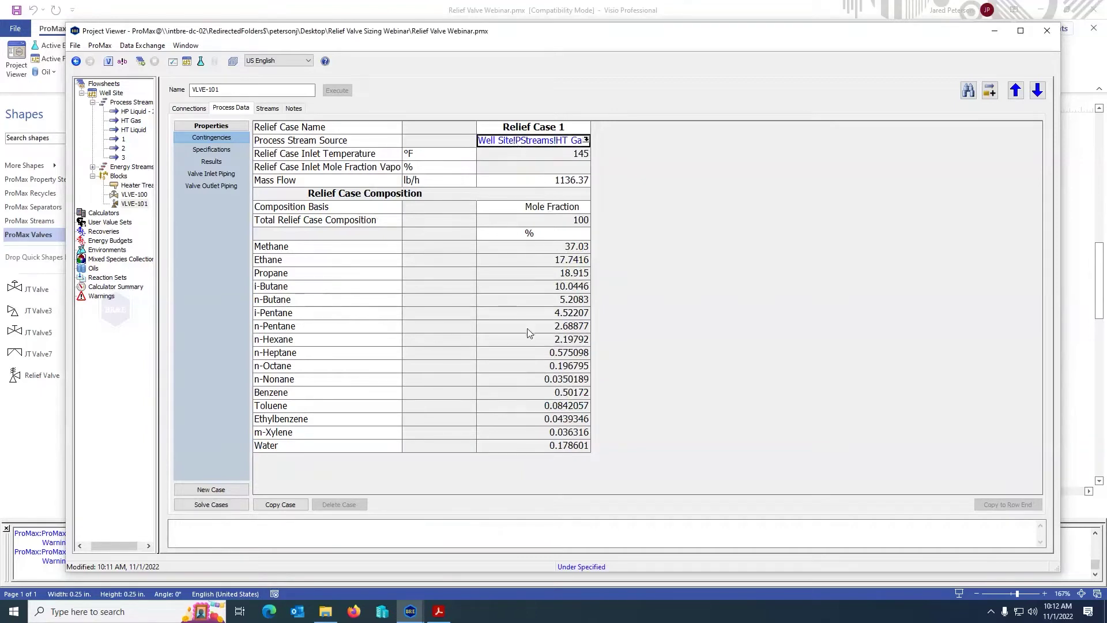
mouse_move(528, 333)
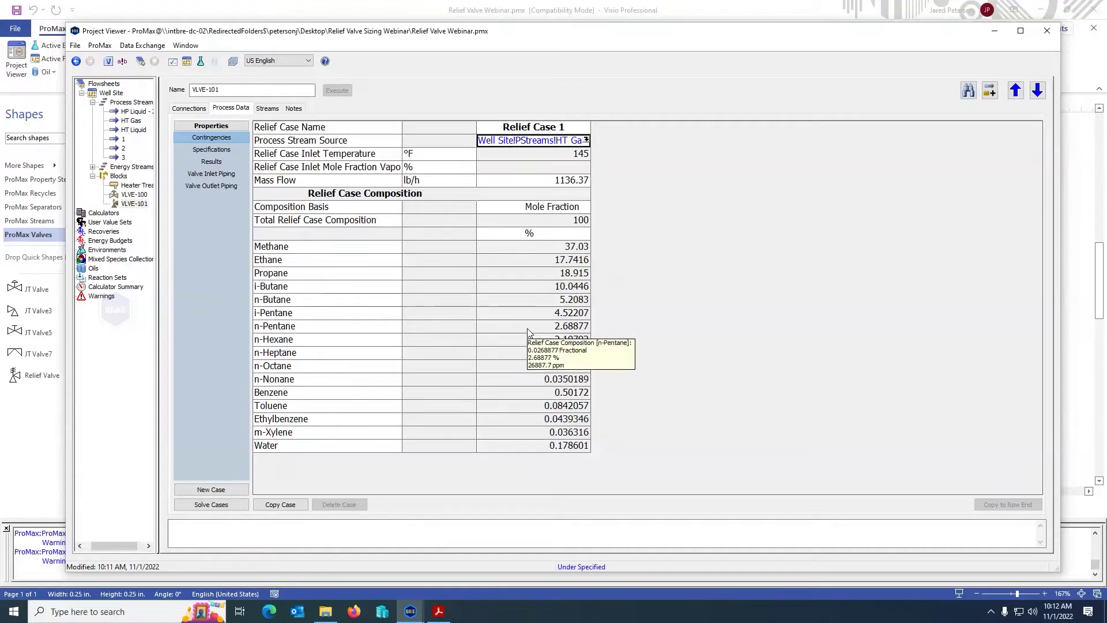
key("Delete")
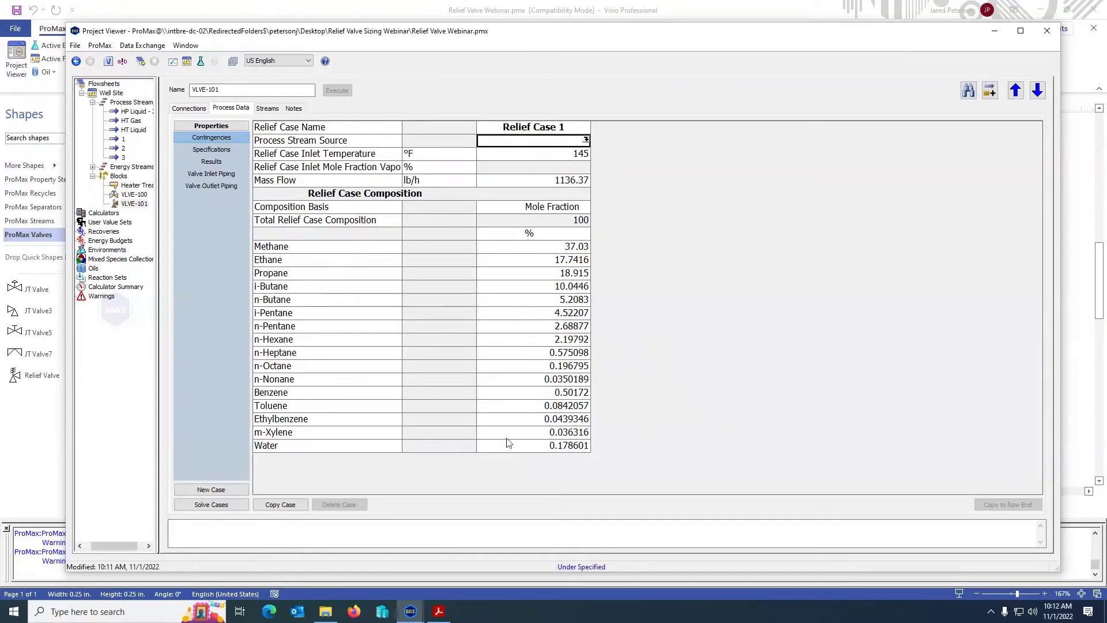
left_click(519, 167)
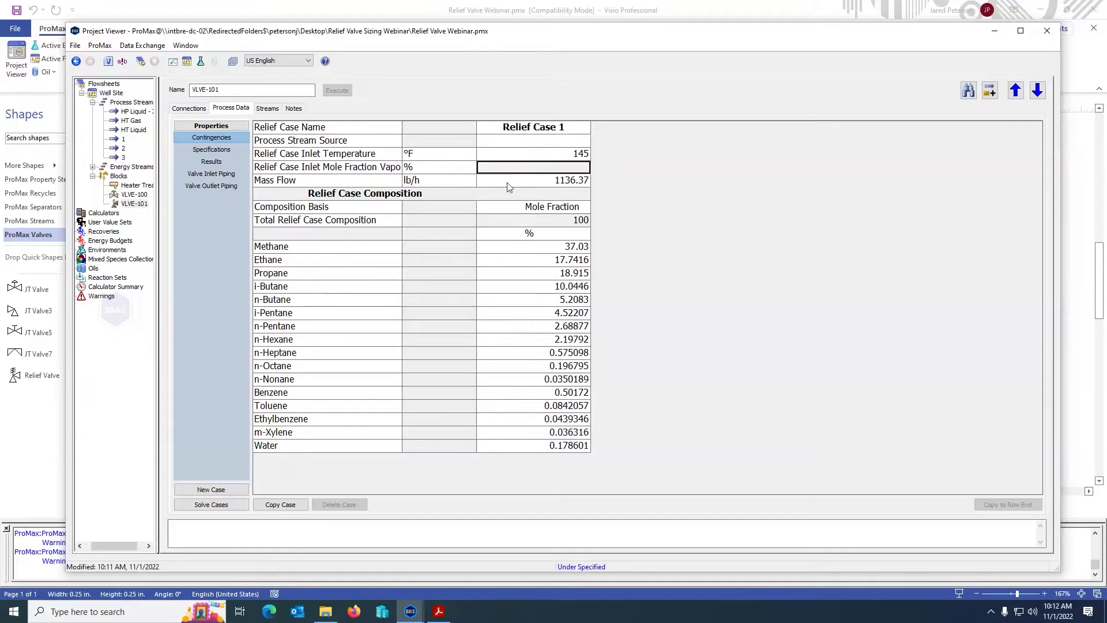
mouse_move(508, 187)
Step: Set the relief valve's set pressure to 100 psig in its specifications
left_click(221, 149)
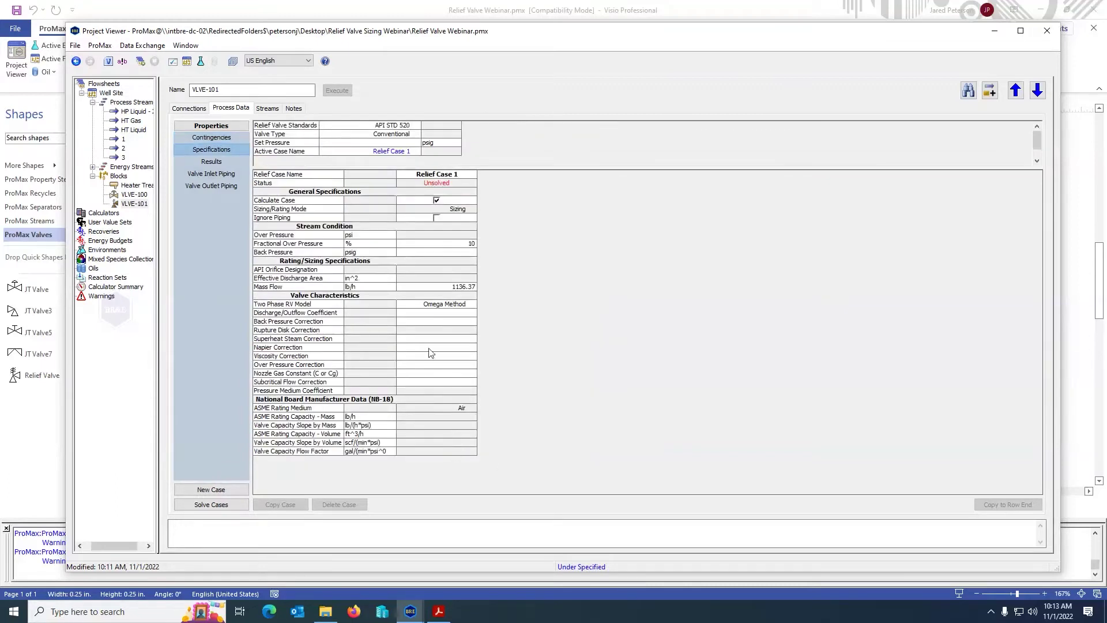
scroll(453, 352, "up", 2)
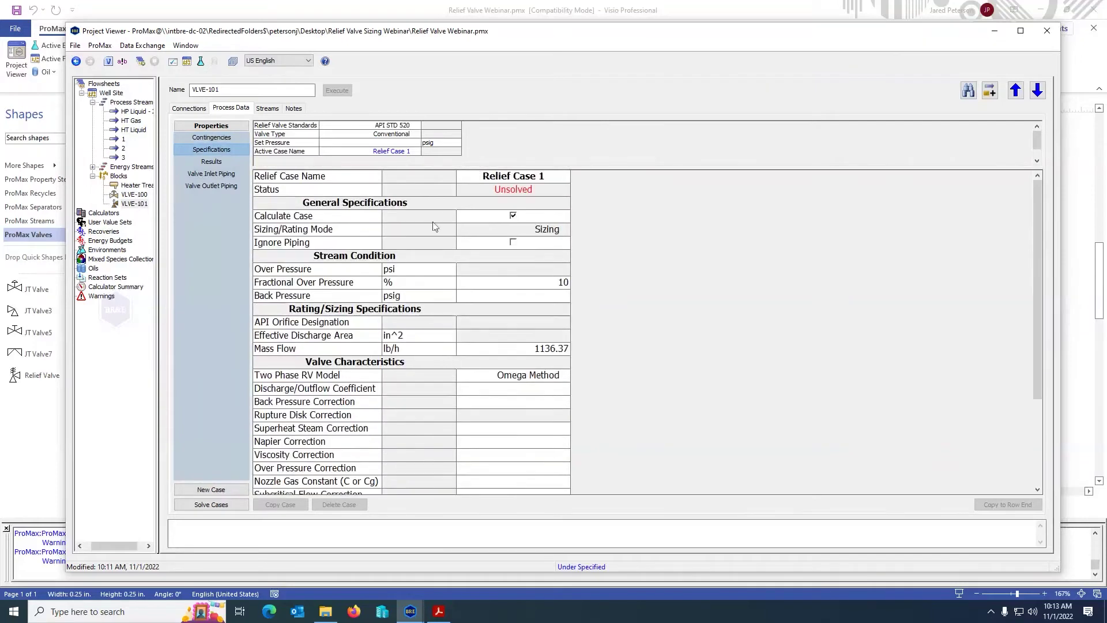
scroll(417, 151, "up", 1)
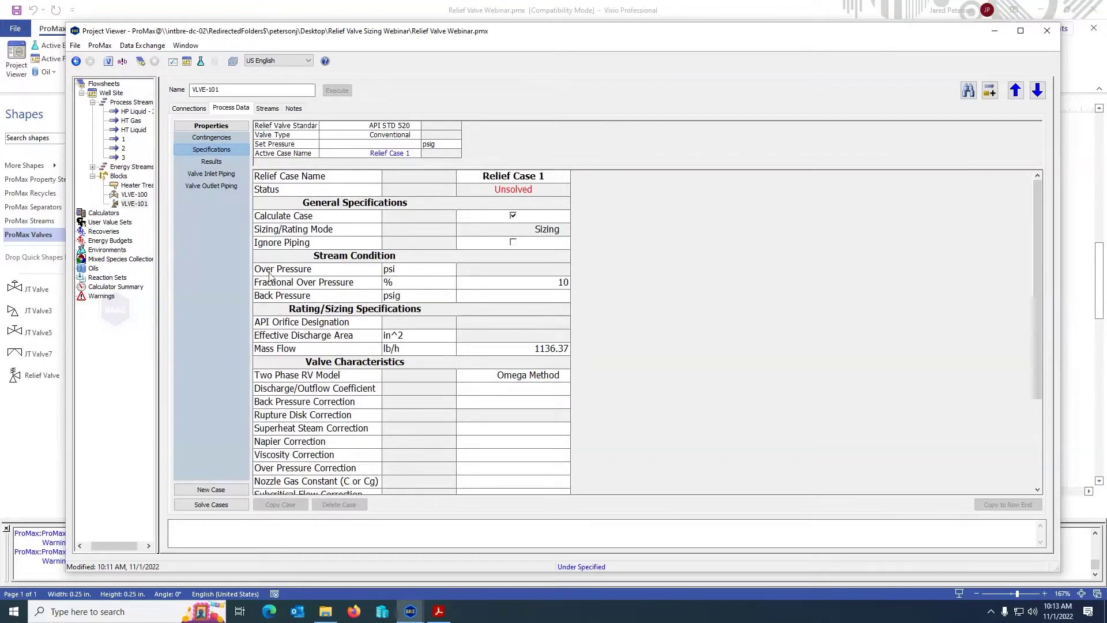
left_click(377, 127)
left_click(372, 136)
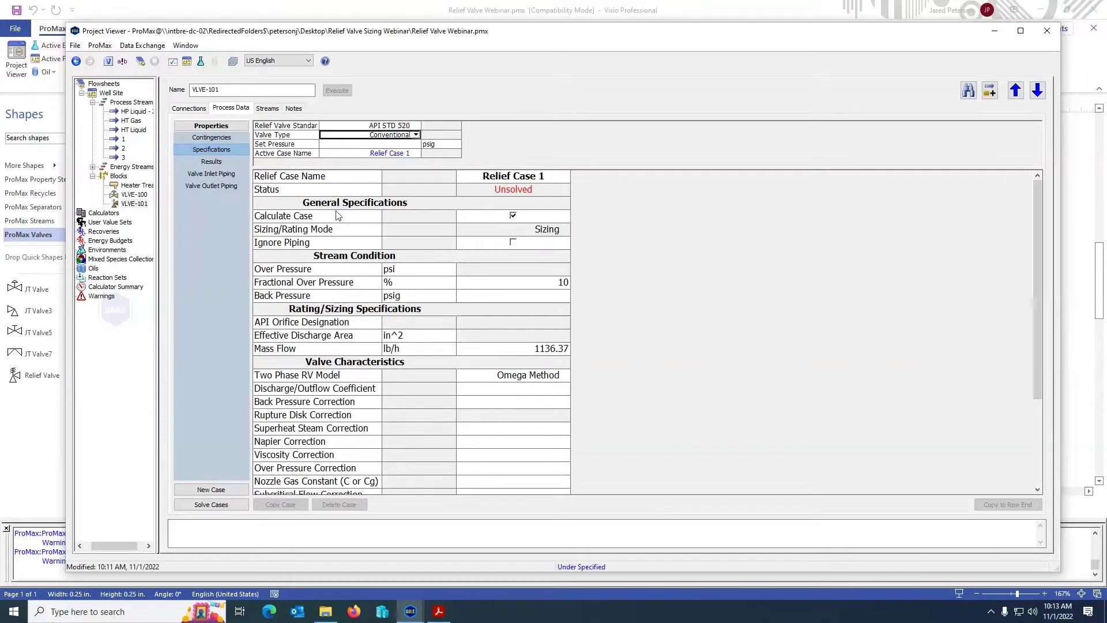
left_click(353, 126)
left_click(350, 136)
left_click(349, 144)
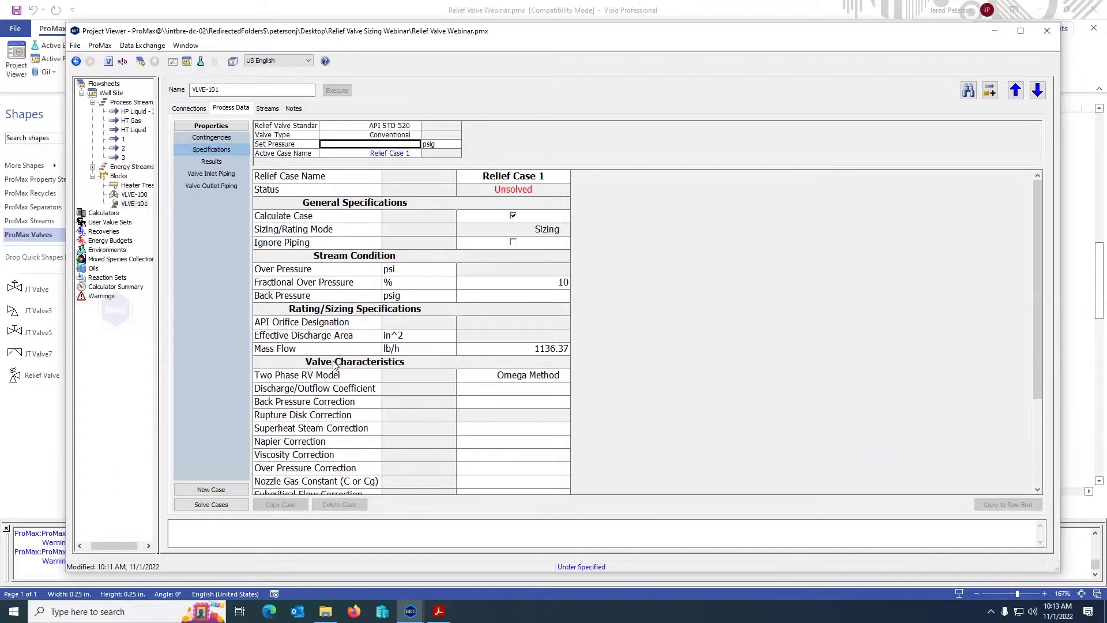
type("100")
key("Return")
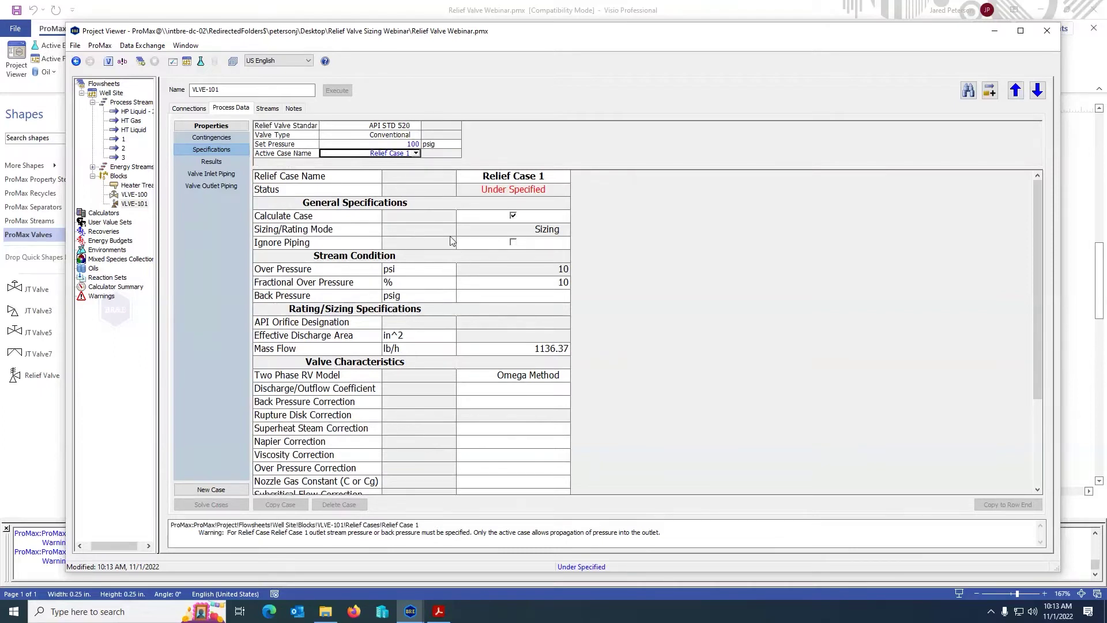
Step: Rename Relief Case 1 as "Constant Temperature" in the relief valve's specifications
left_click(213, 139)
left_click(216, 149)
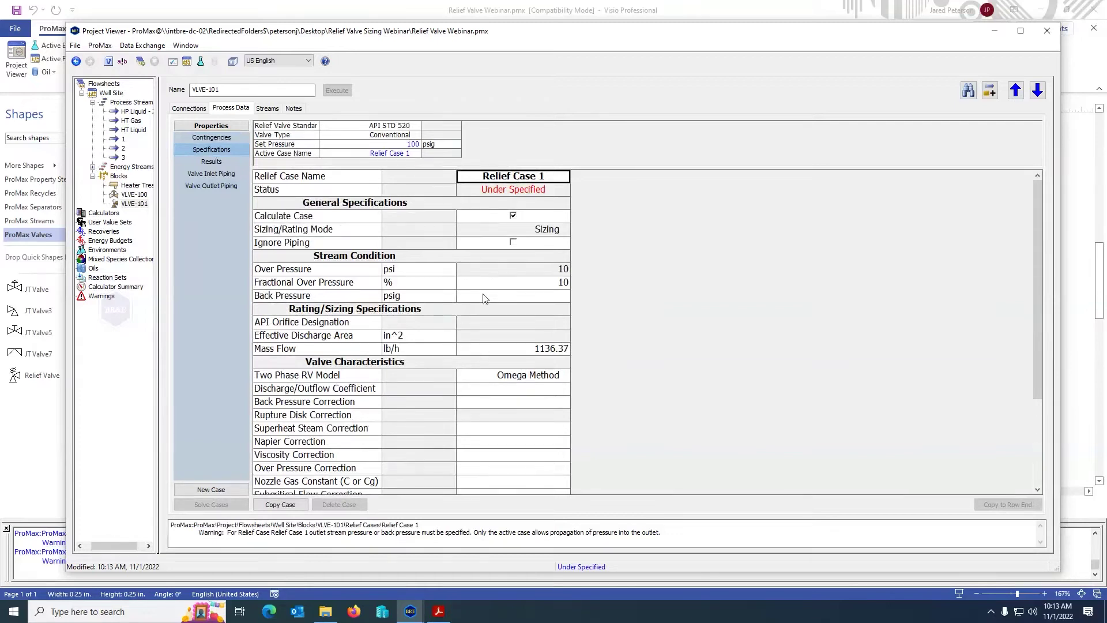
type("Constant Temperature")
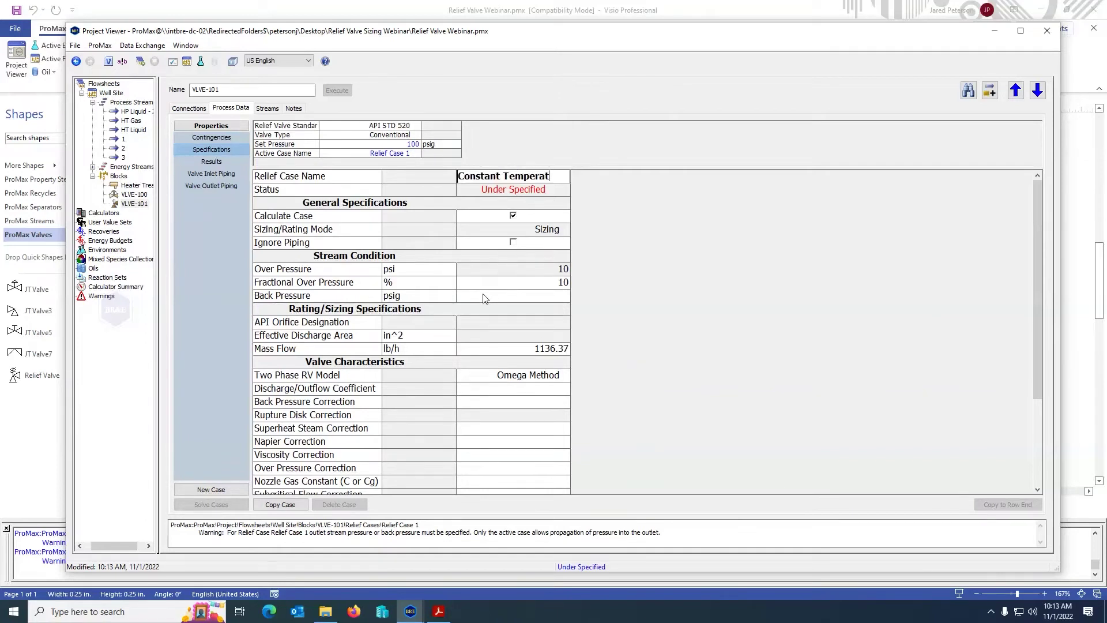
key("Return")
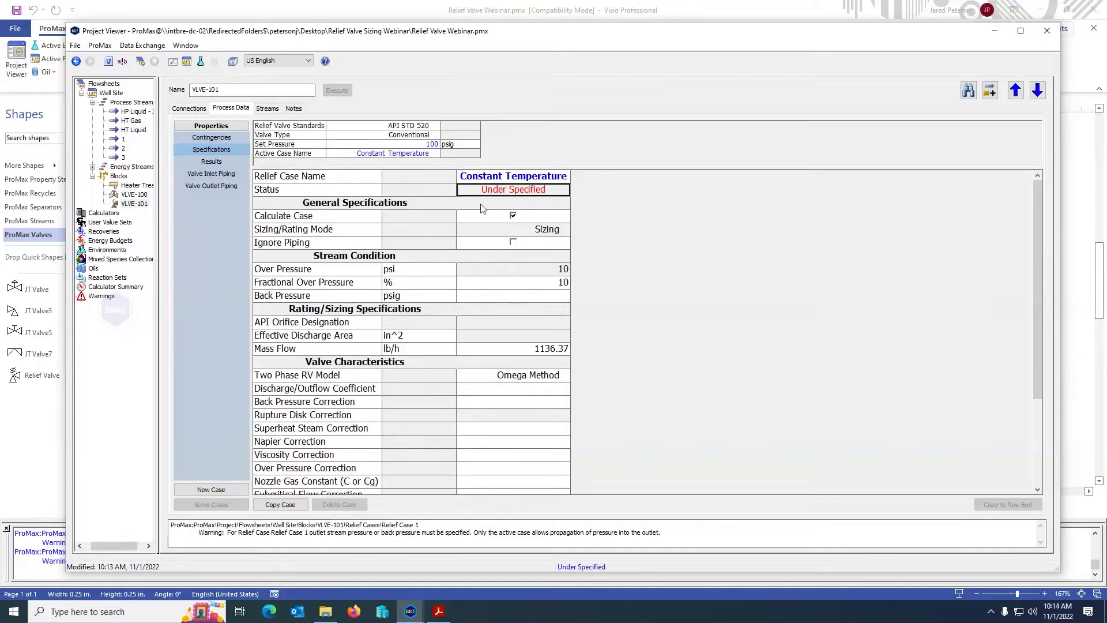
Step: Set the back pressure of the Constant Temperature relief case to 10 psig
left_click(447, 231)
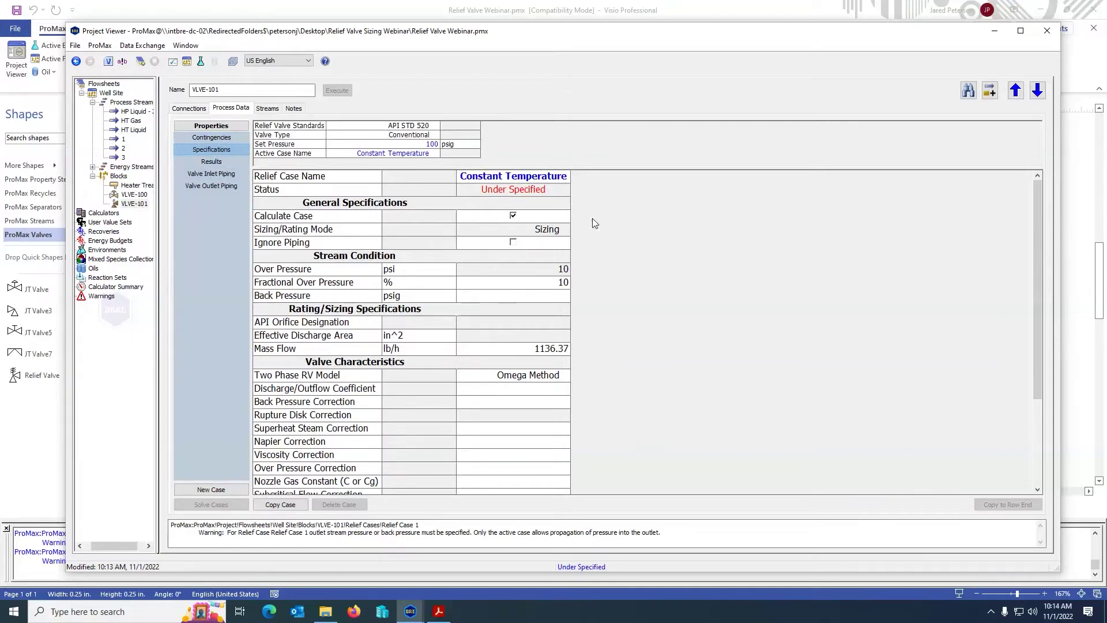
left_click(513, 216)
left_click(513, 215)
mouse_move(523, 287)
left_click(481, 286)
mouse_move(486, 288)
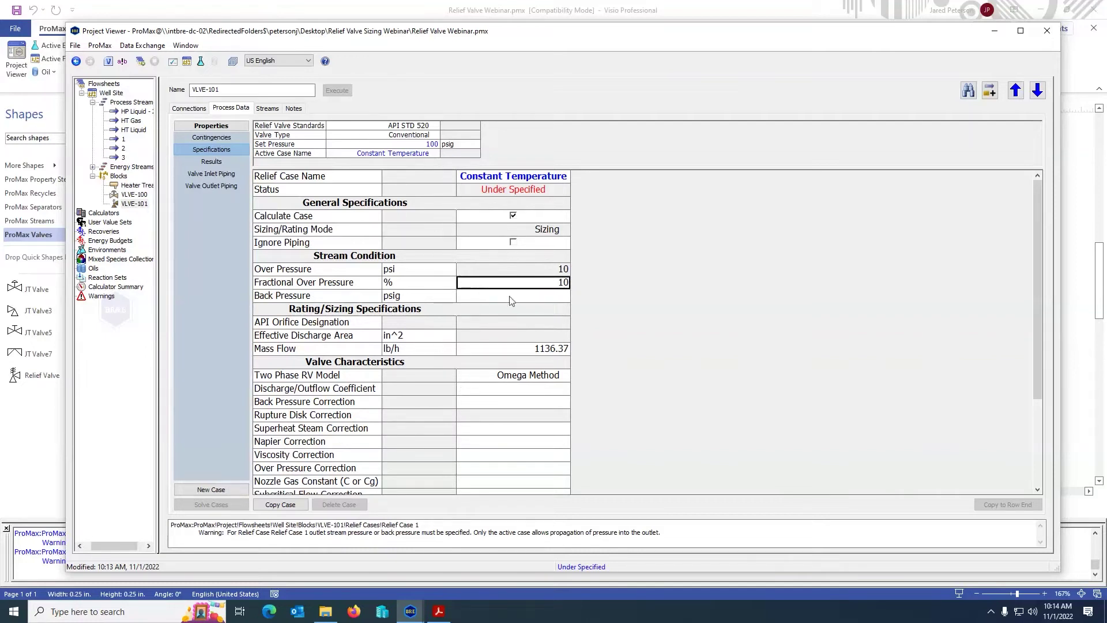
left_click(511, 298)
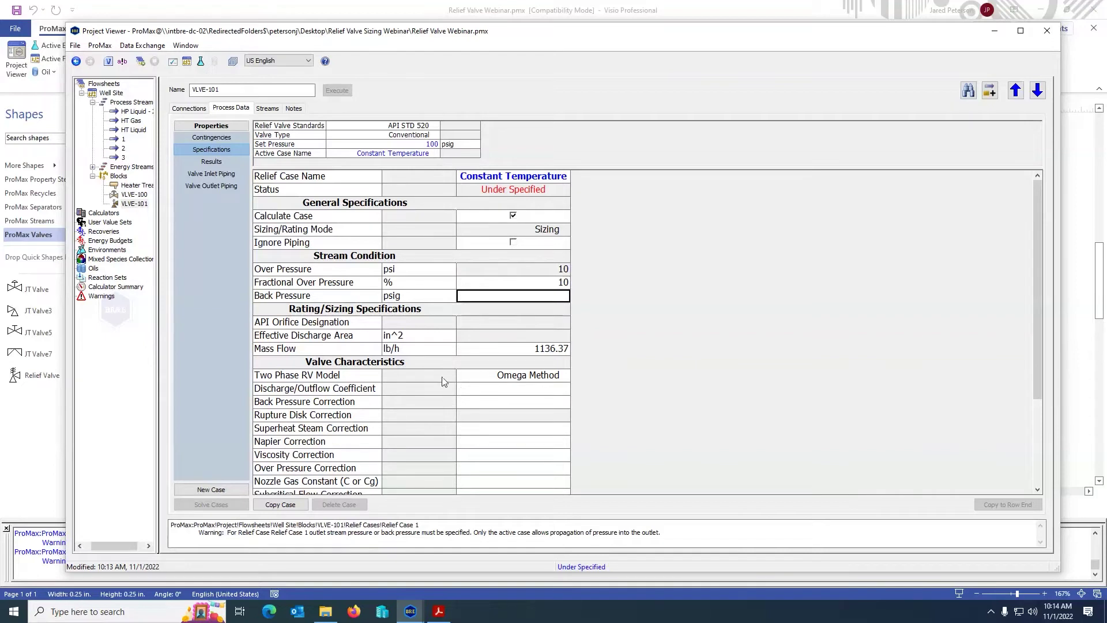
type("10")
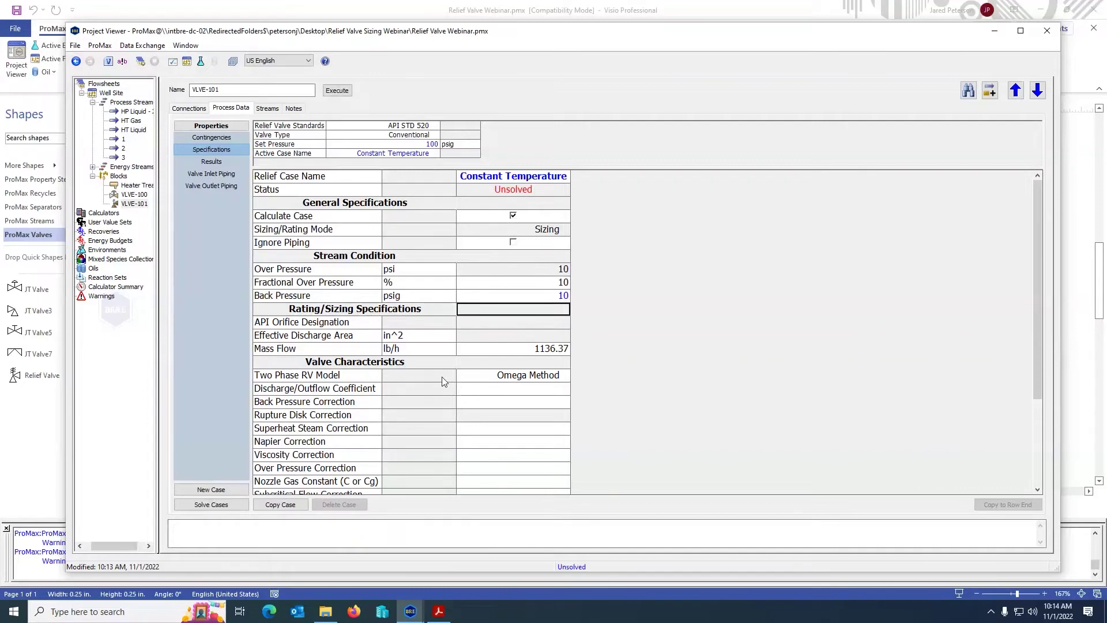
Step: Check the pressure entry of outlet stream 3 as the alternative place for the back pressure
left_click(1046, 31)
double_click(659, 181)
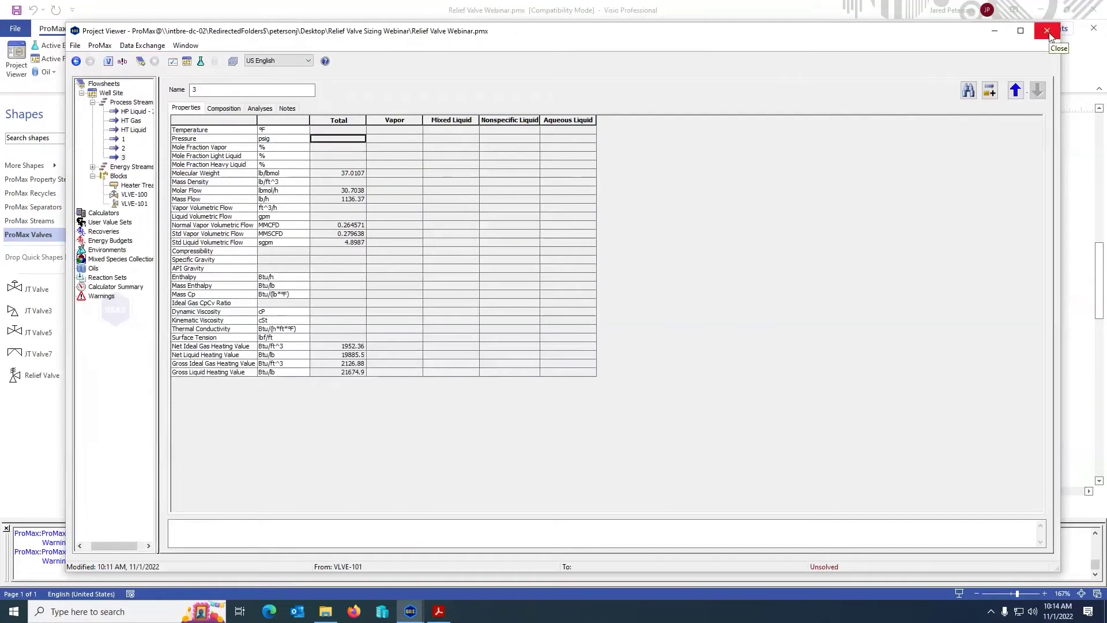
left_click(1047, 31)
Step: Reopen the relief valve's specifications and review the back pressure, rating/sizing, valve characteristics and NB-18 manufacturer data entries
double_click(604, 182)
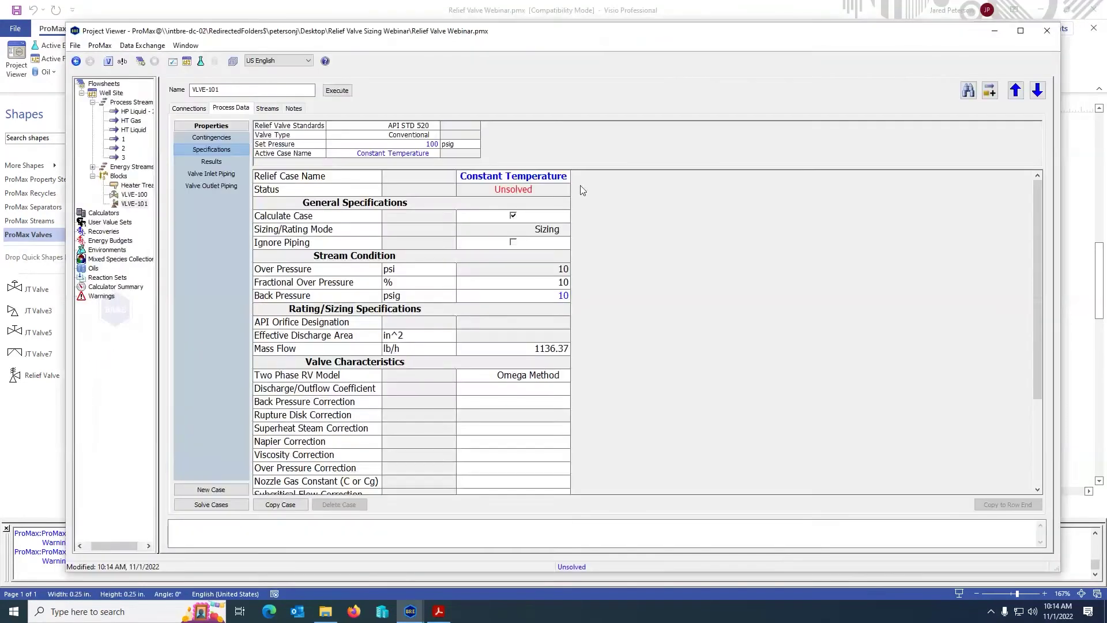
left_click(496, 303)
scroll(440, 420, "down", 2)
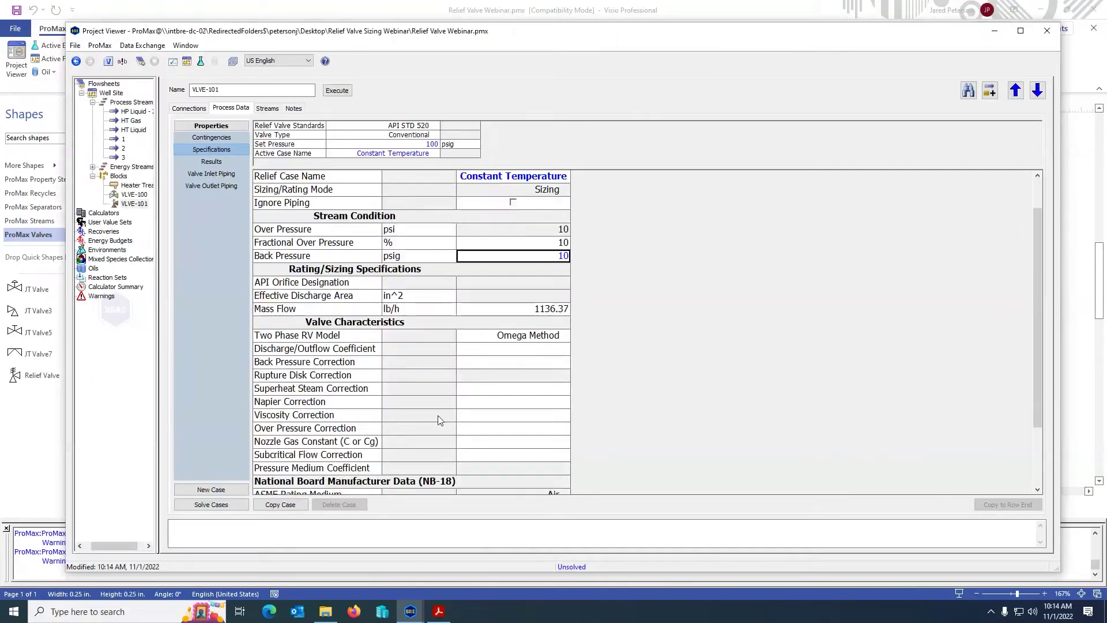
scroll(439, 420, "down", 1)
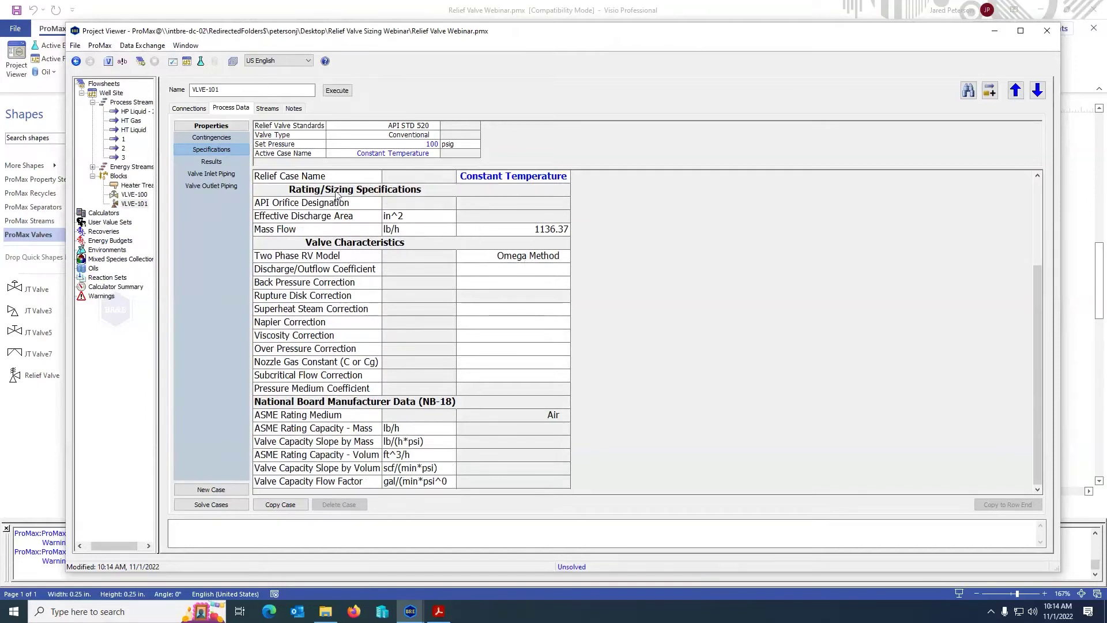
Step: Review the mass flow and Two Phase RV Model of the Constant Temperature case and try to solve the relief case
left_click(515, 235)
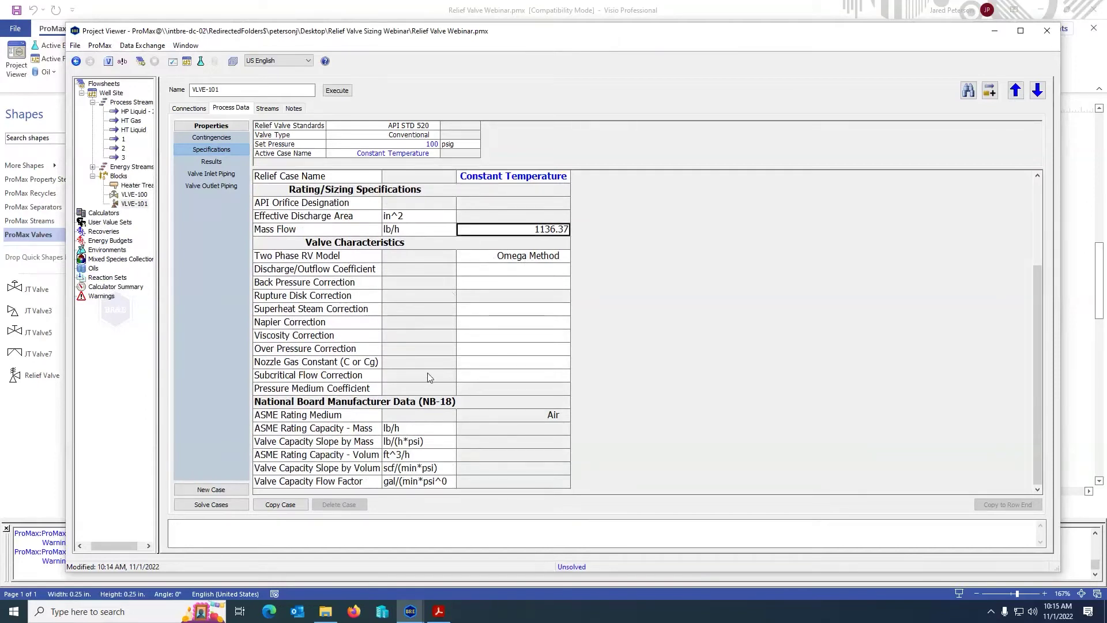
scroll(428, 376, "up", 1)
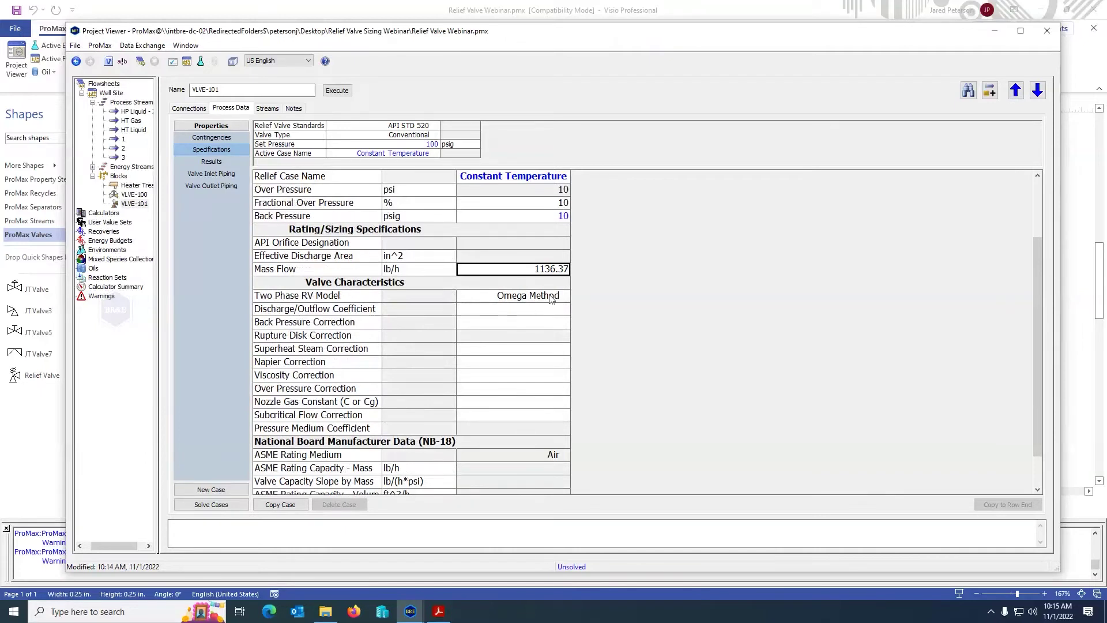
left_click(497, 297)
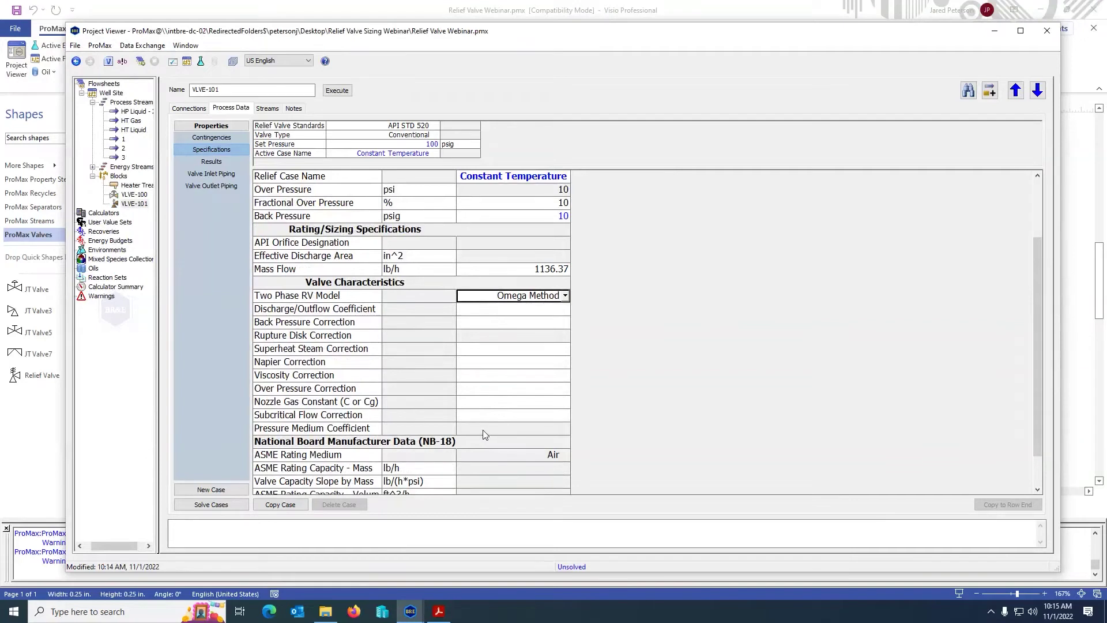
scroll(419, 324, "up", 2)
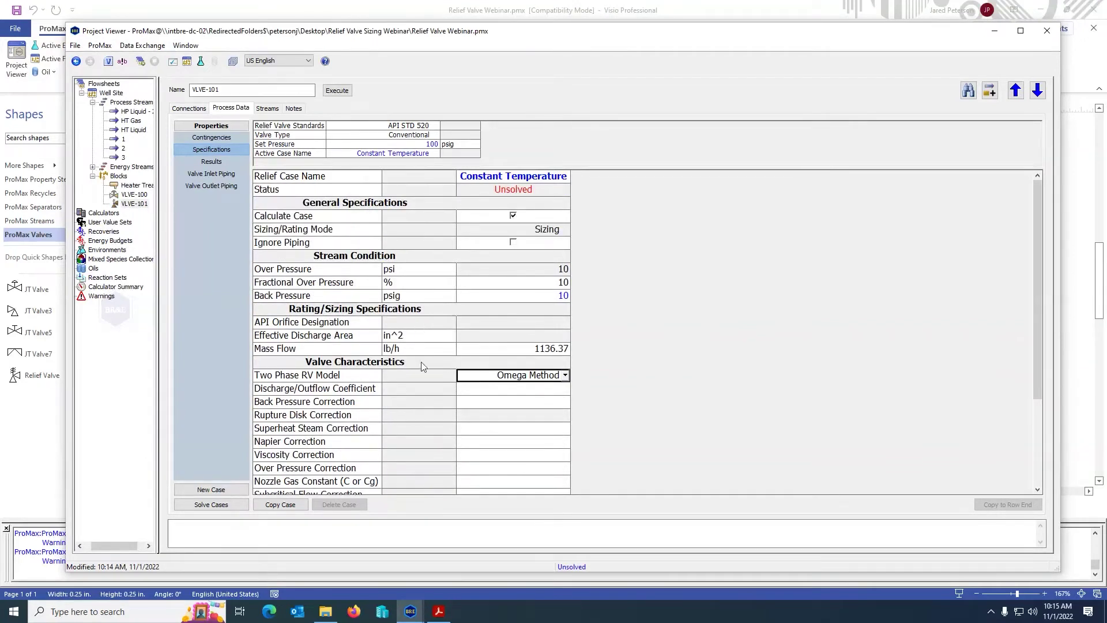
scroll(437, 437, "down", 1)
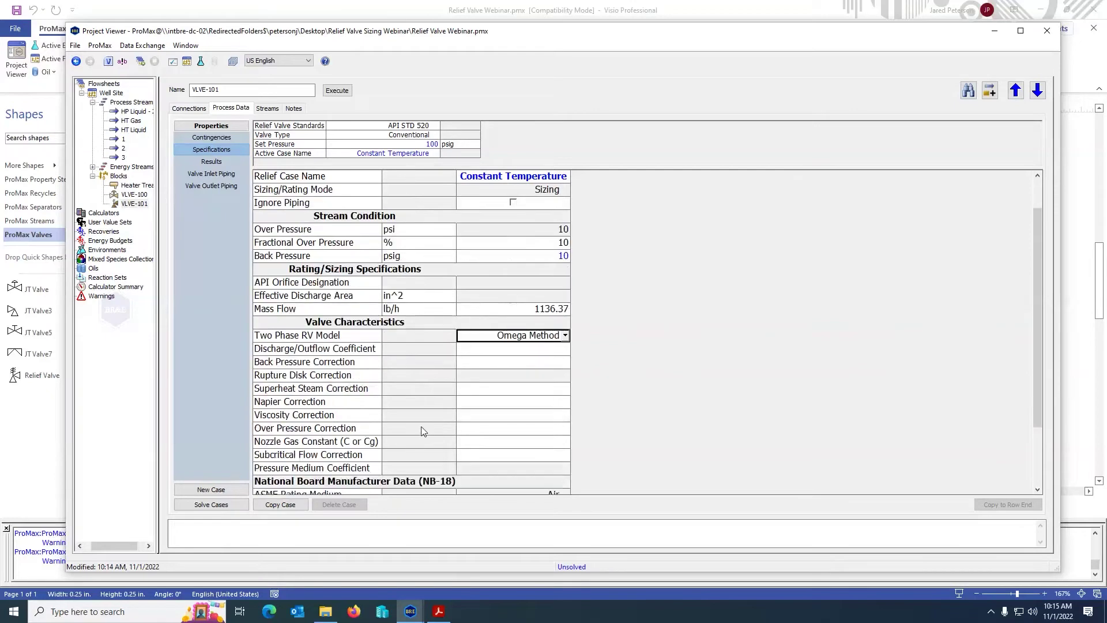
scroll(416, 423, "up", 1)
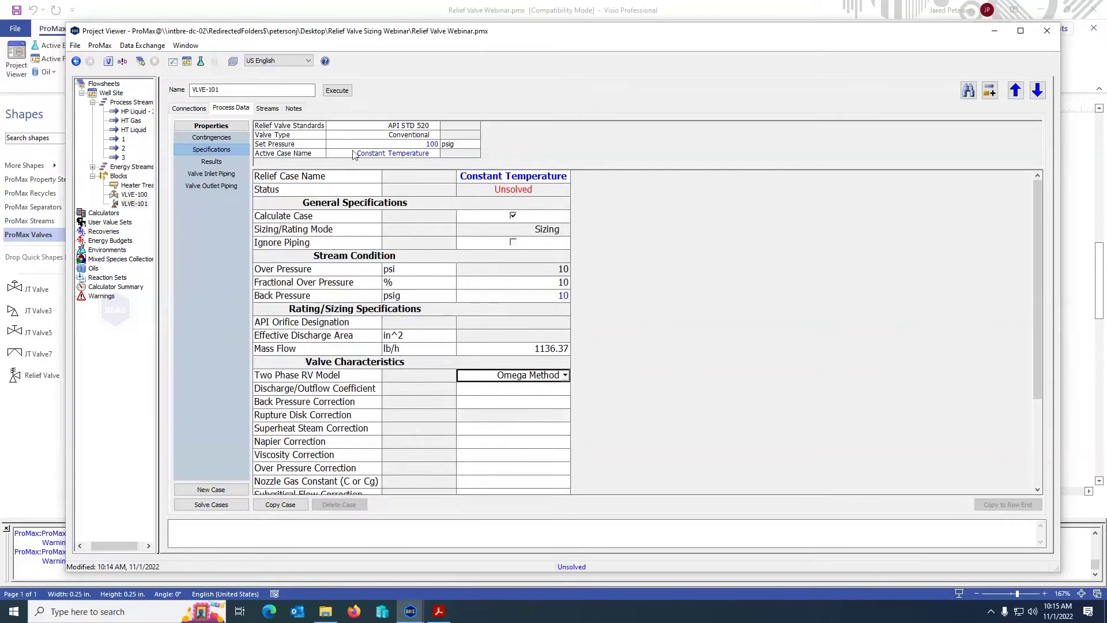
left_click(336, 91)
left_click(202, 506)
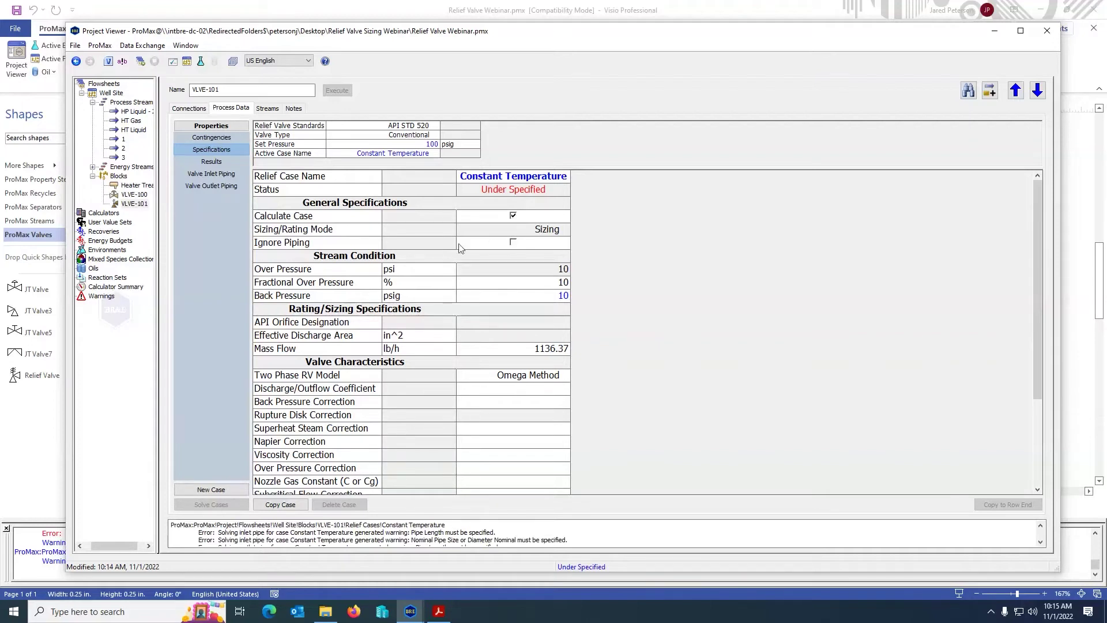
Step: Specify the valve inlet piping segment with a pipe length of 2 ft and a nominal pipe size of 1 in
left_click(227, 174)
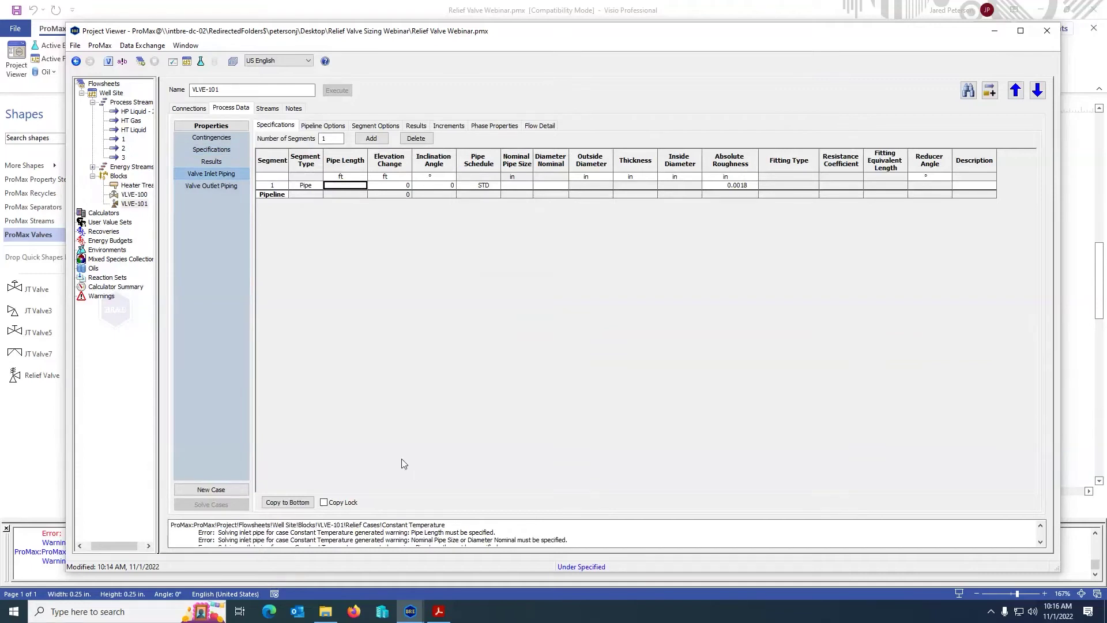
key("Return")
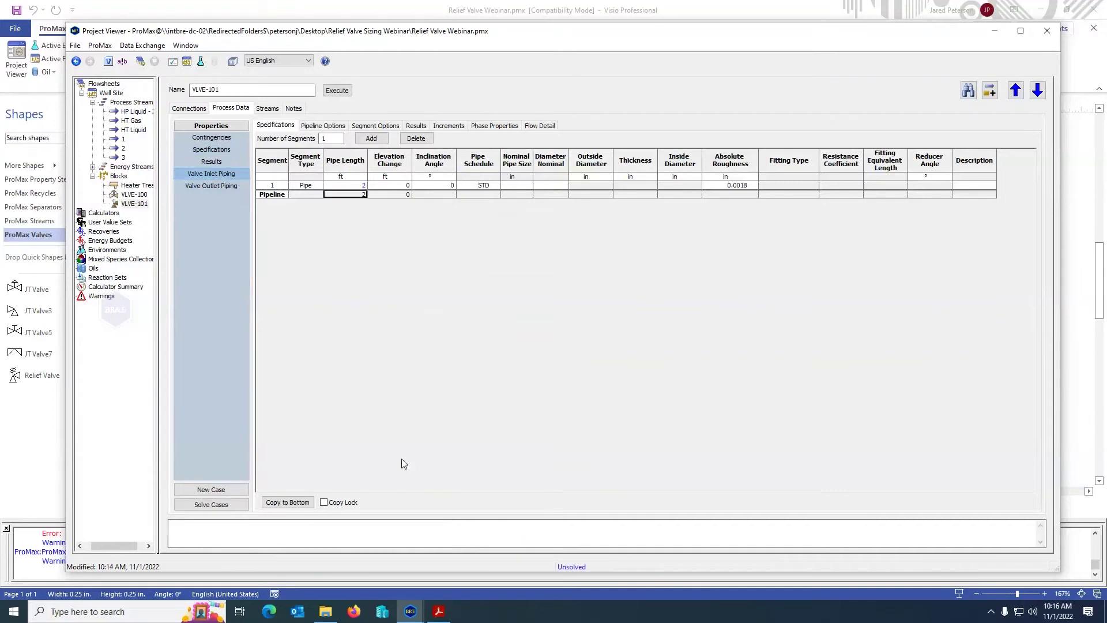
left_click(513, 186)
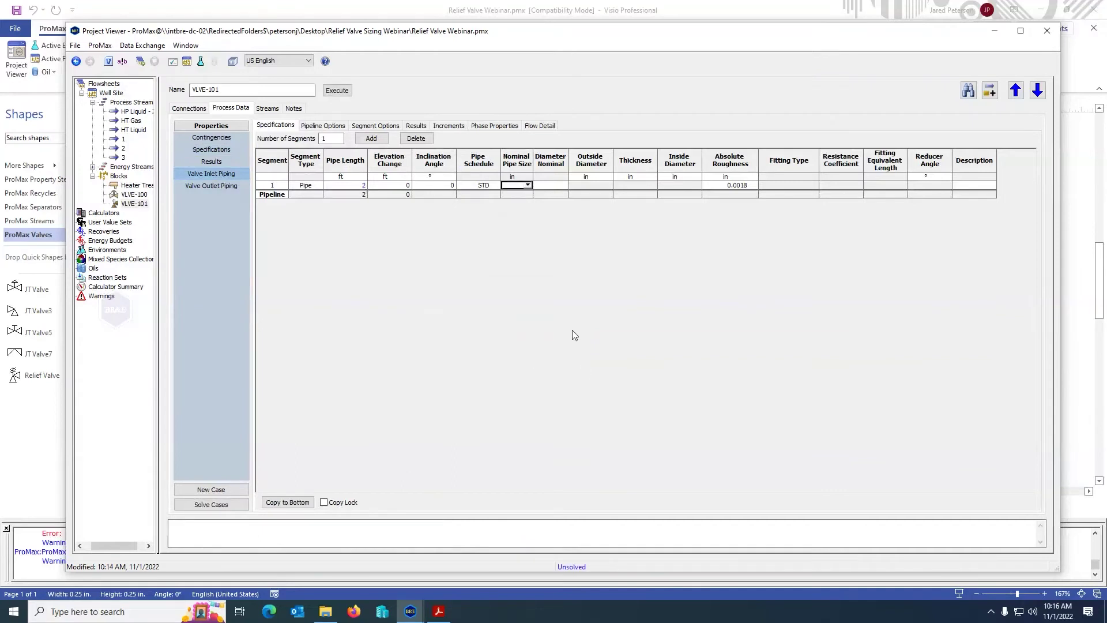
type("1")
key("Return")
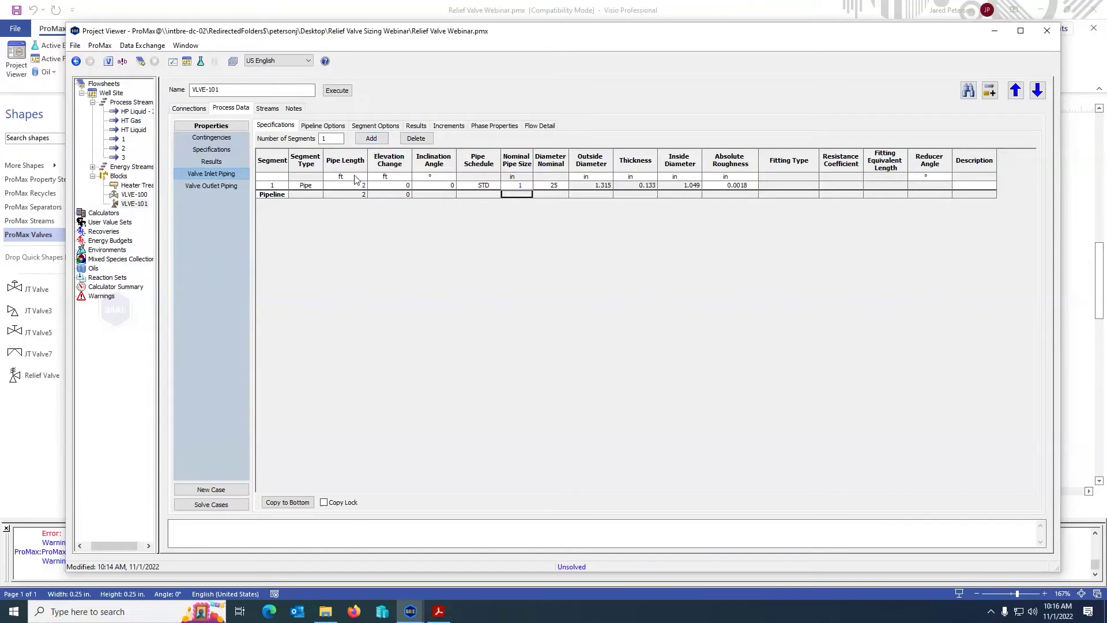
Step: Look through the pipeline options, segment options and results of the valve inlet piping and return to its specifications
left_click(340, 126)
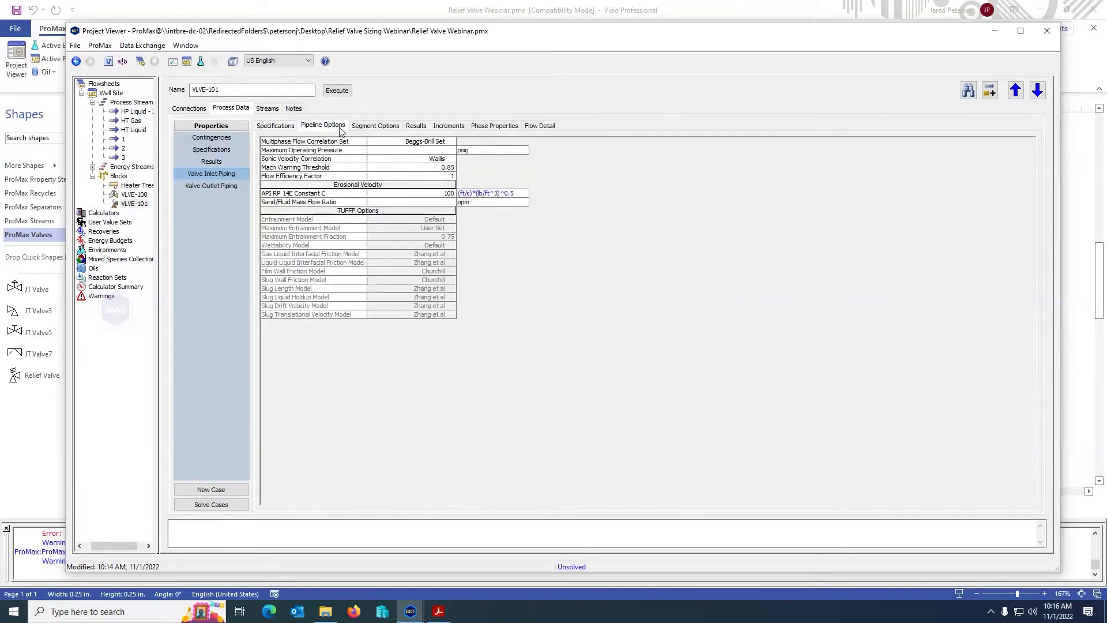
left_click(369, 127)
left_click(416, 126)
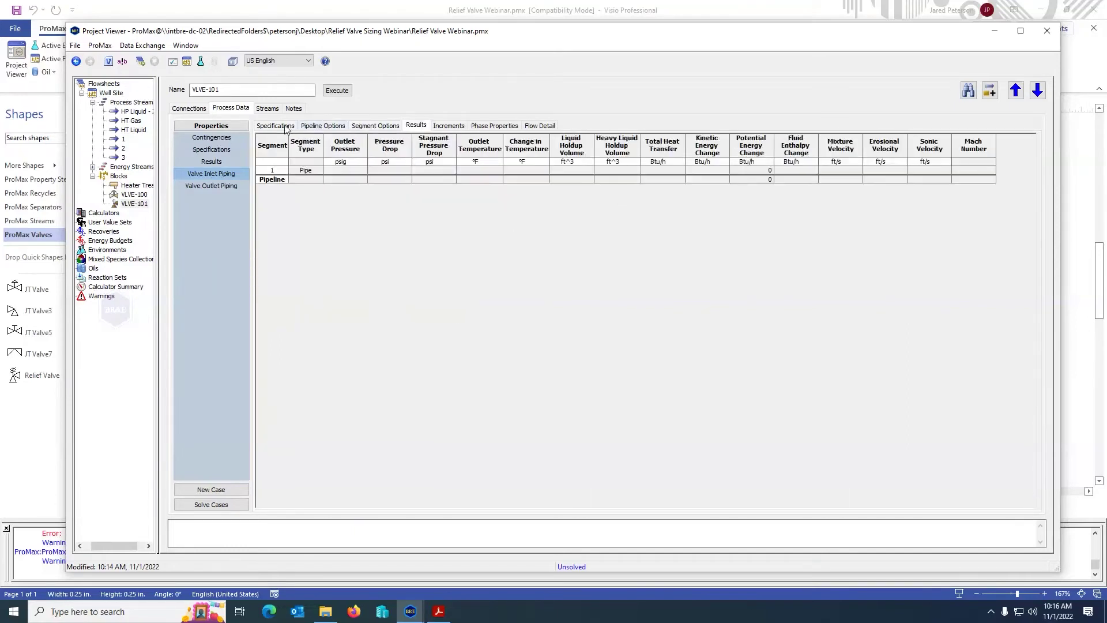
left_click(275, 125)
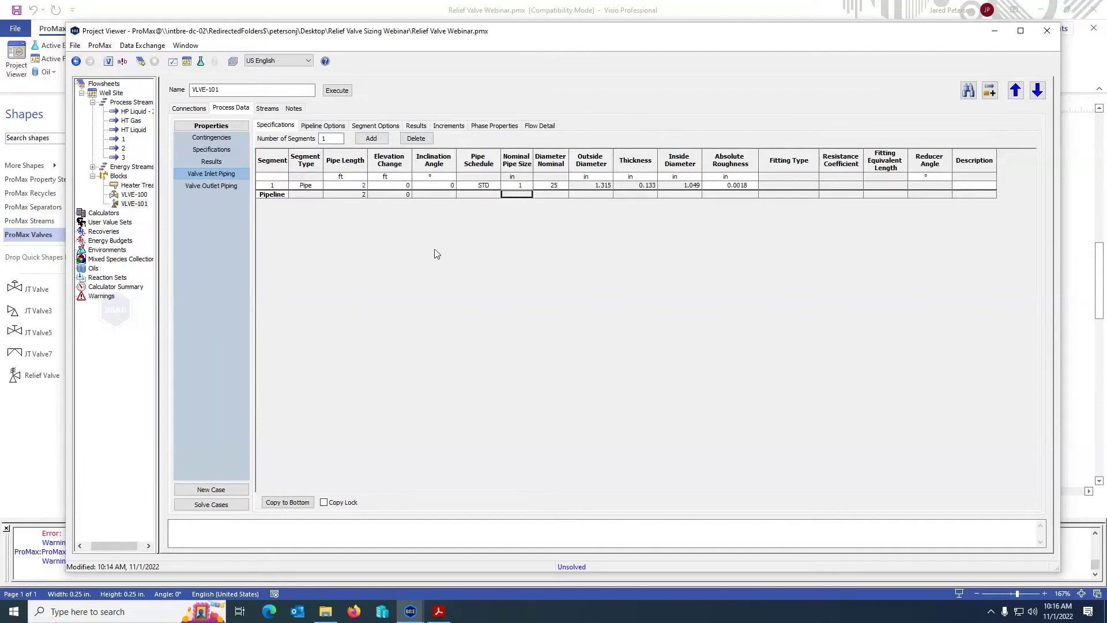
Step: Specify the valve outlet piping with a length of 8 ft and a nominal pipe size of 1 in, and solve the relief case
left_click(213, 185)
left_click(351, 185)
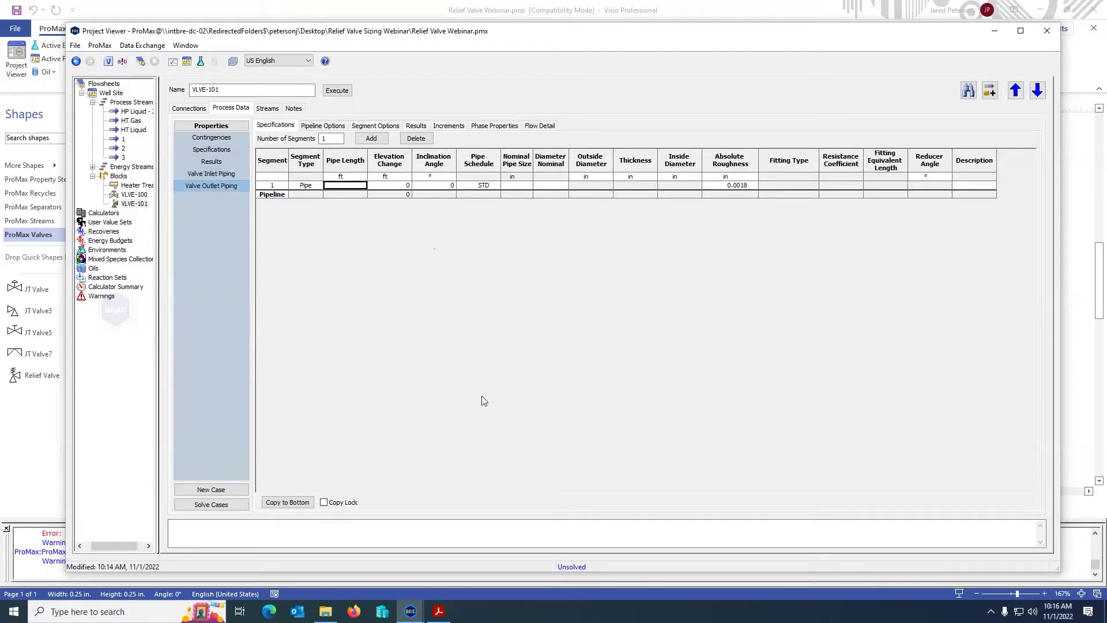
type("8")
left_click(516, 185)
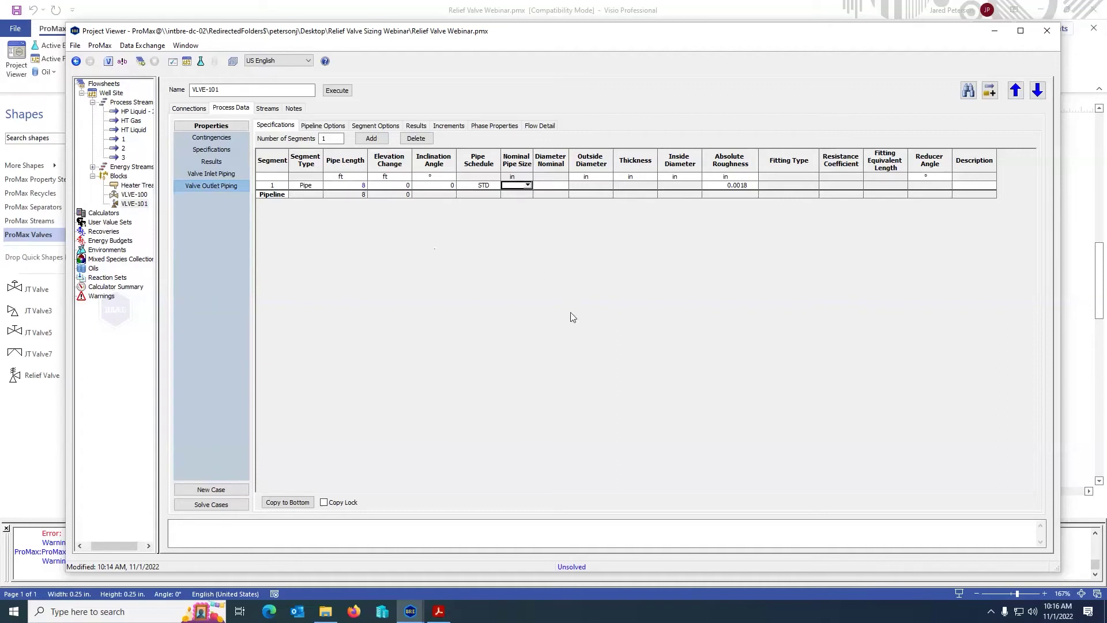
key("Return")
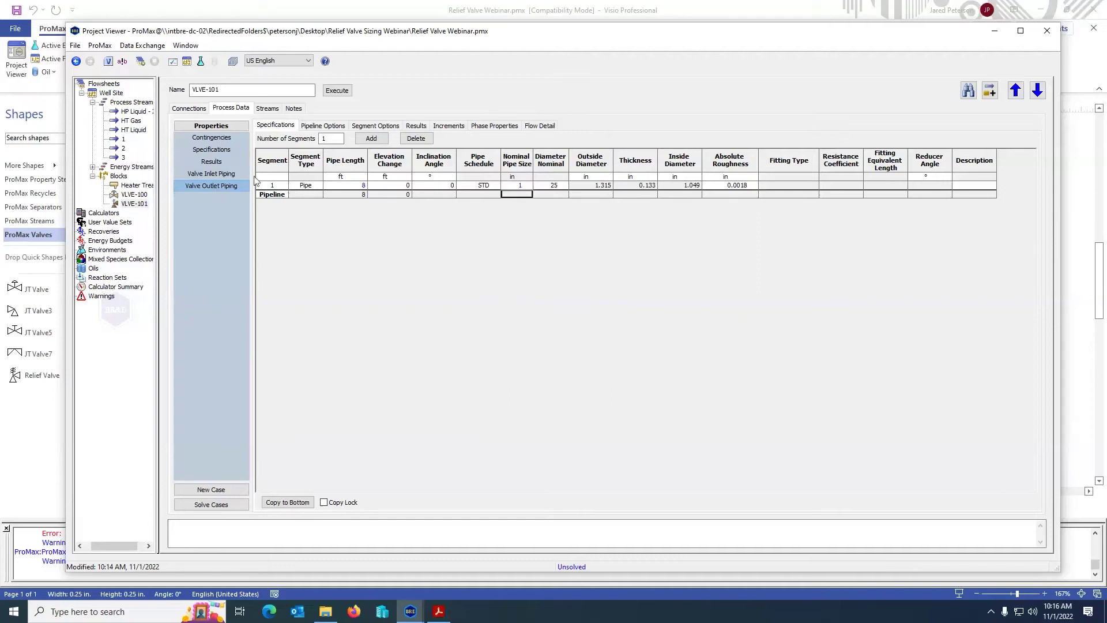
left_click(227, 500)
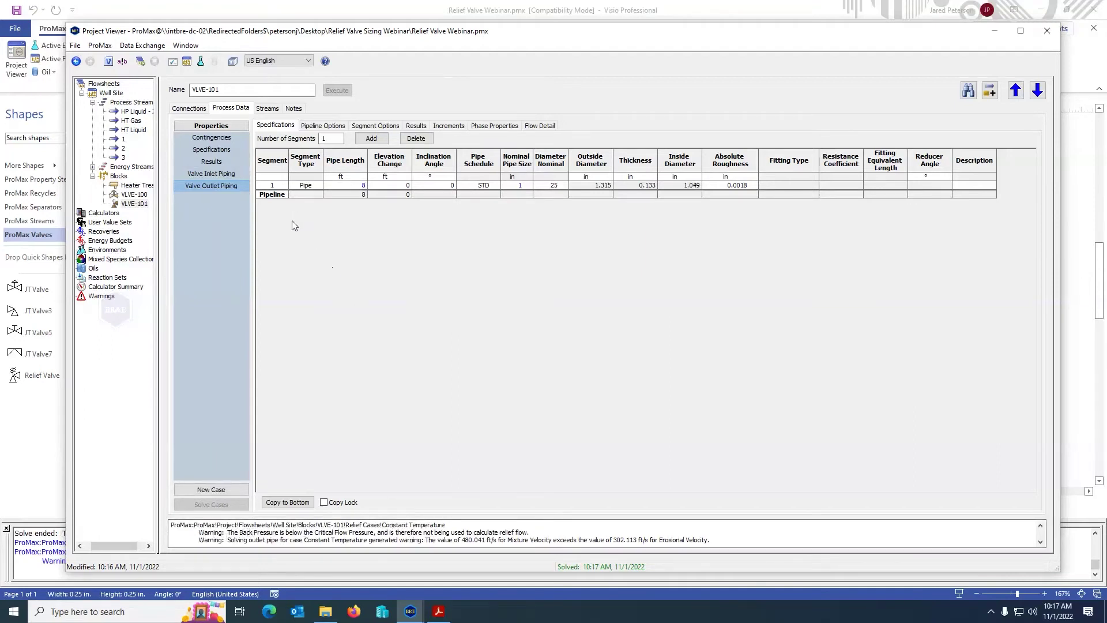
Step: Examine the effective discharge area and the API orifice designation, area and percent utilization in the relief valve's results
left_click(223, 164)
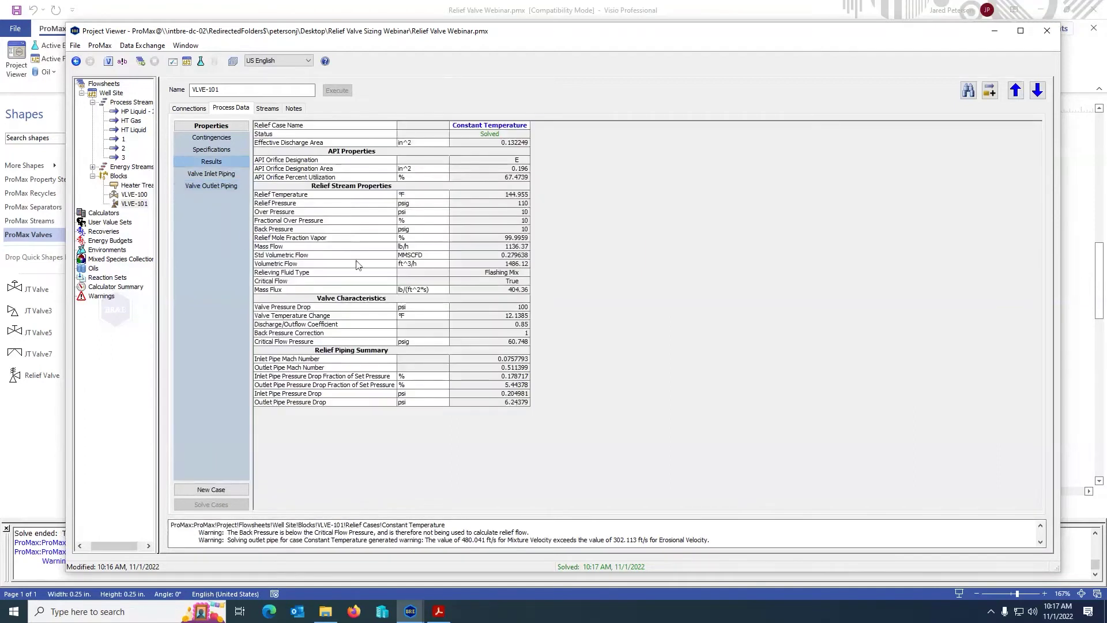
scroll(506, 311, "up", 3)
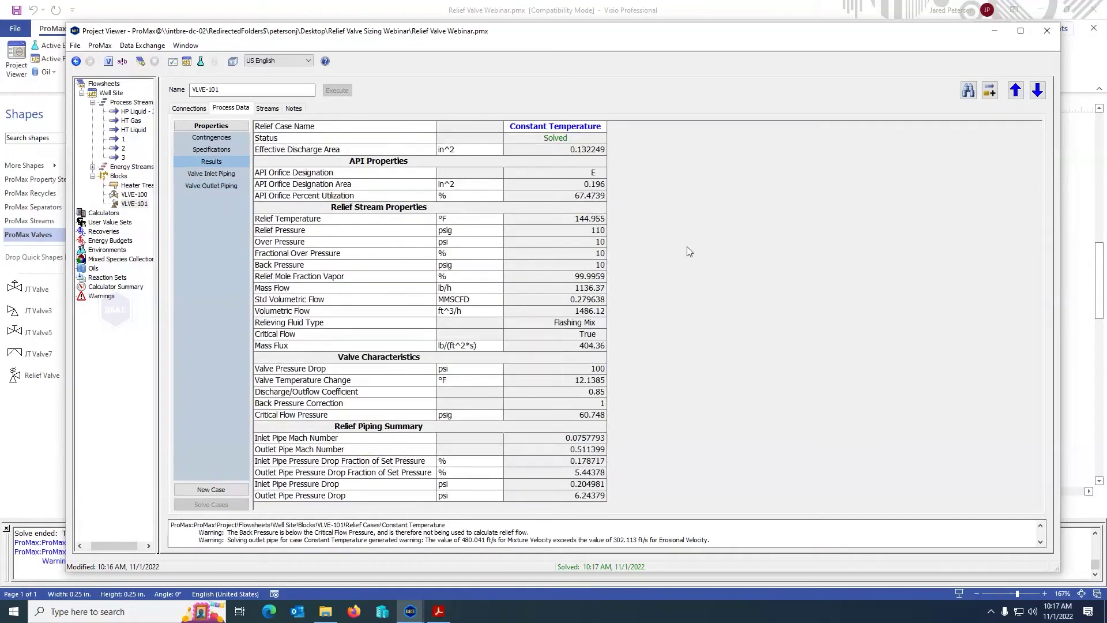
left_click(569, 151)
left_click(572, 174)
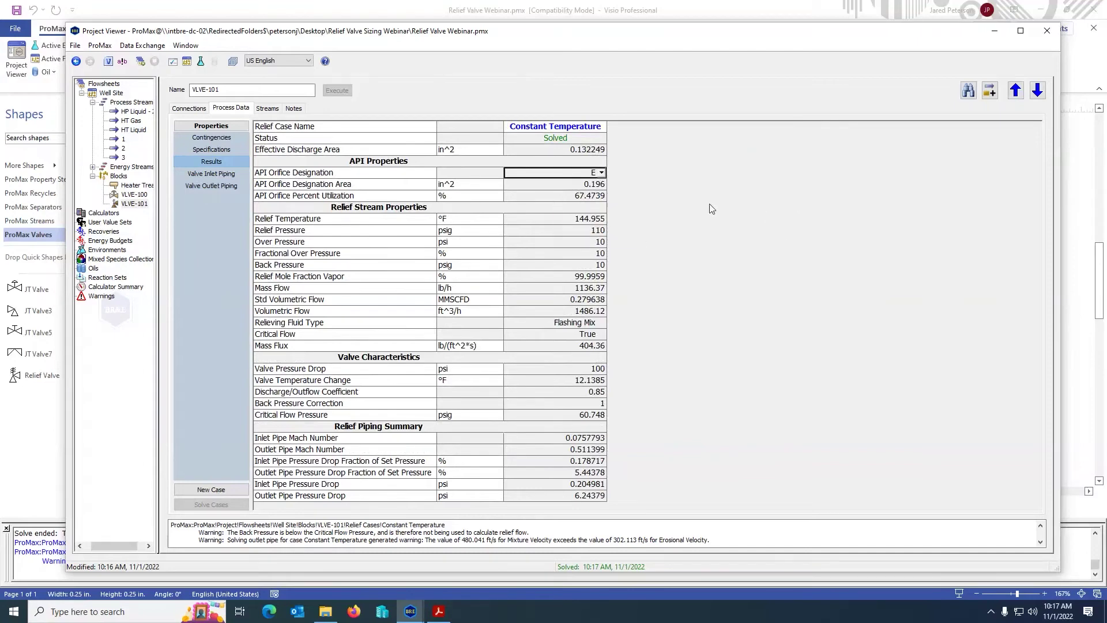
key("Return")
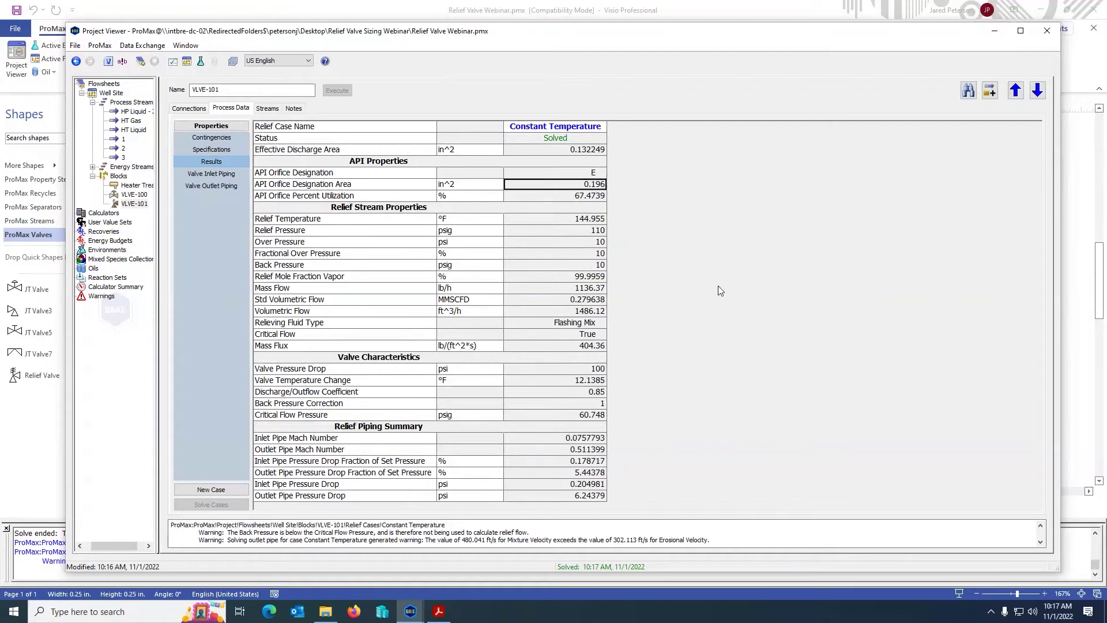
key("Return")
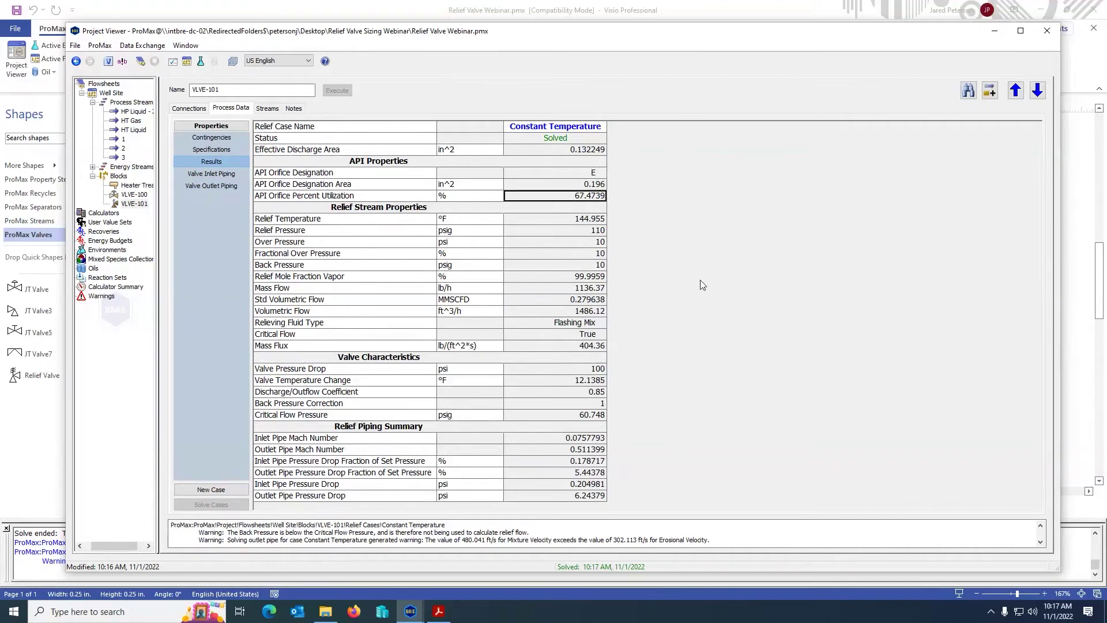
Step: Examine the mass flux, valve characteristics and relief piping summary, including the inlet and outlet pressure drop fractions of set pressure
left_click(555, 345)
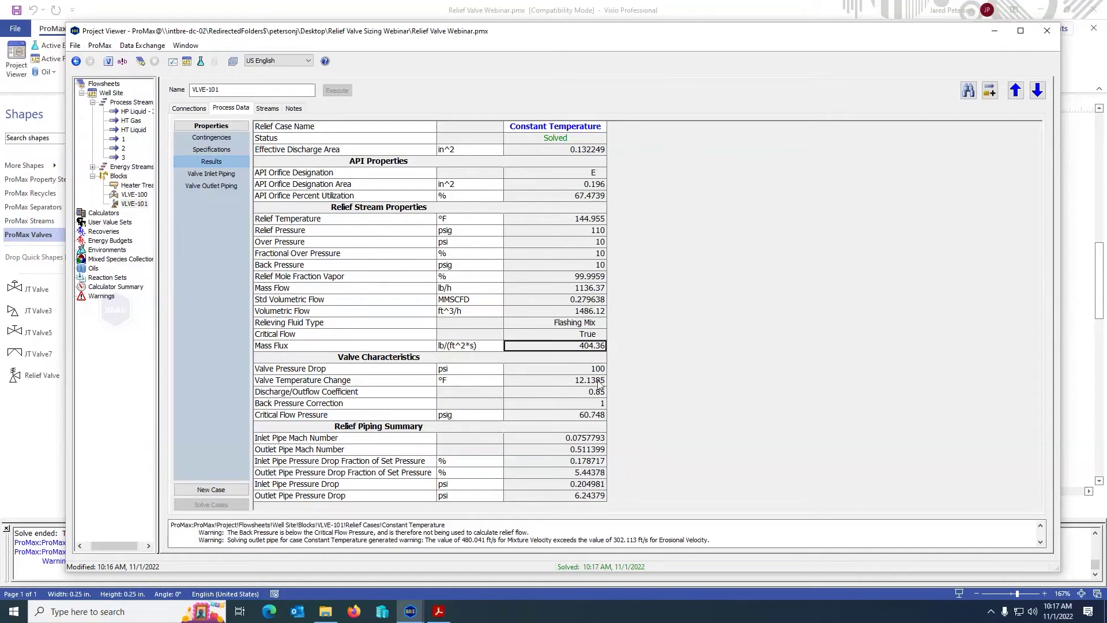
left_click_drag(557, 372, 550, 431)
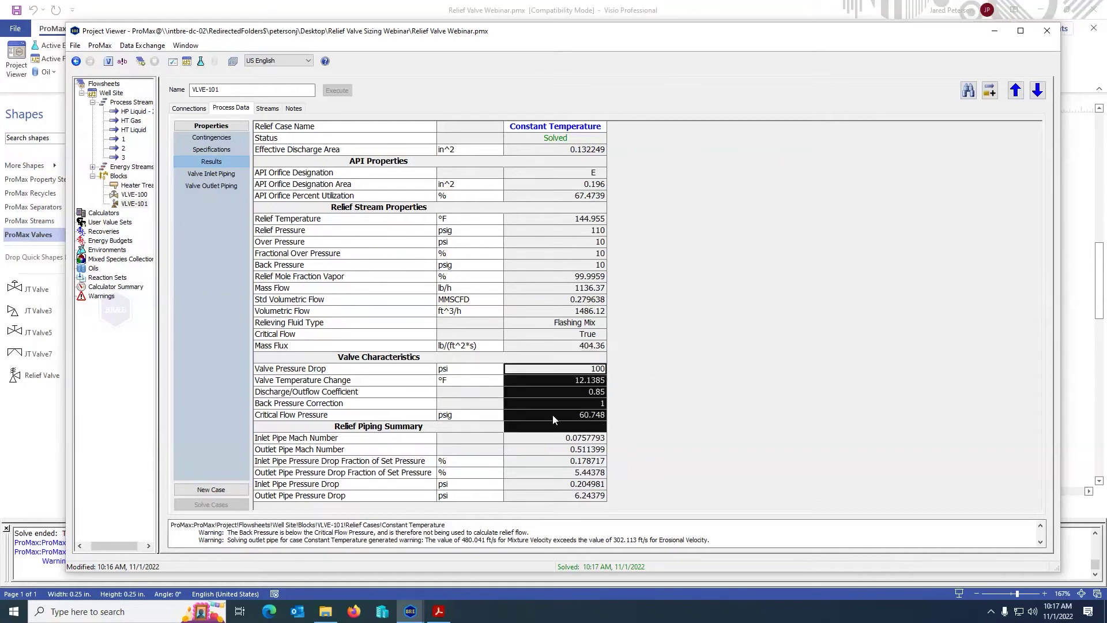
left_click(552, 414)
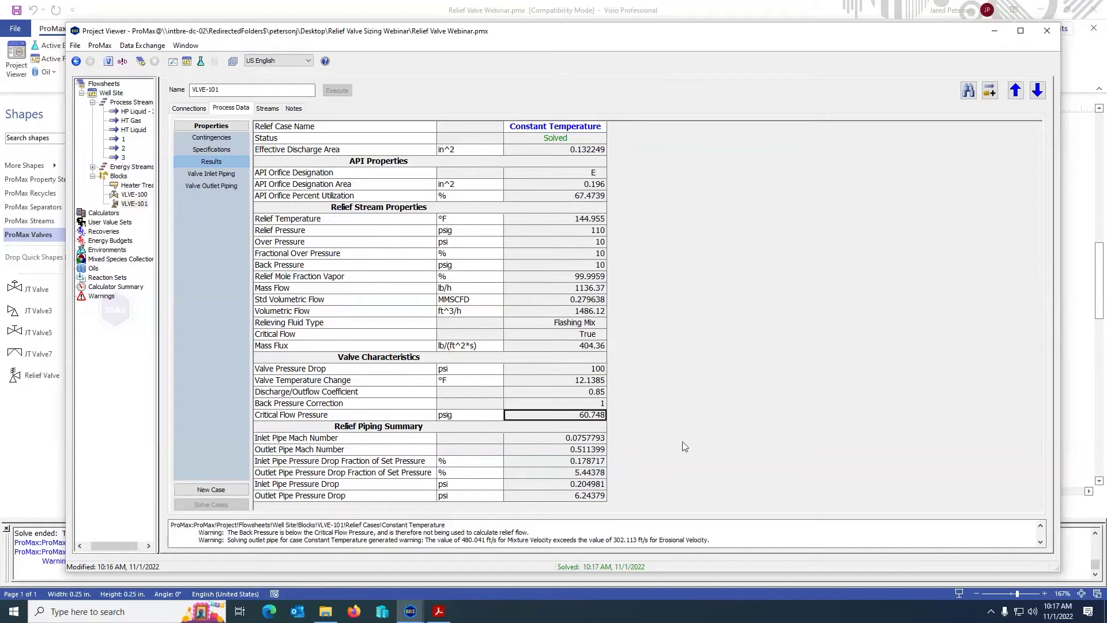
left_click_drag(558, 441, 548, 493)
left_click(550, 486)
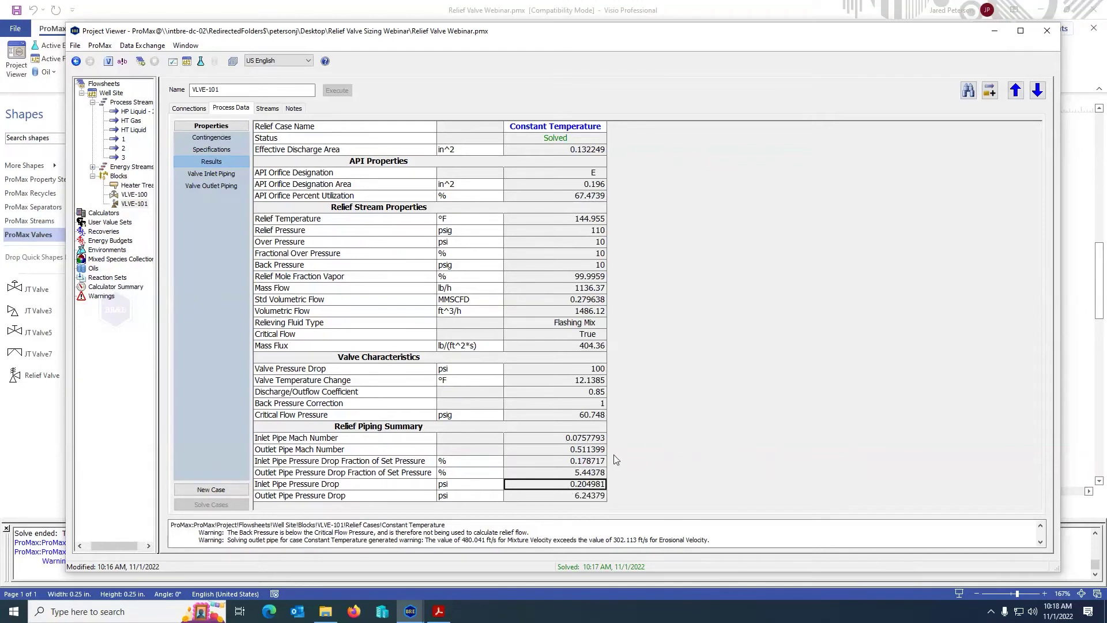
left_click(569, 462)
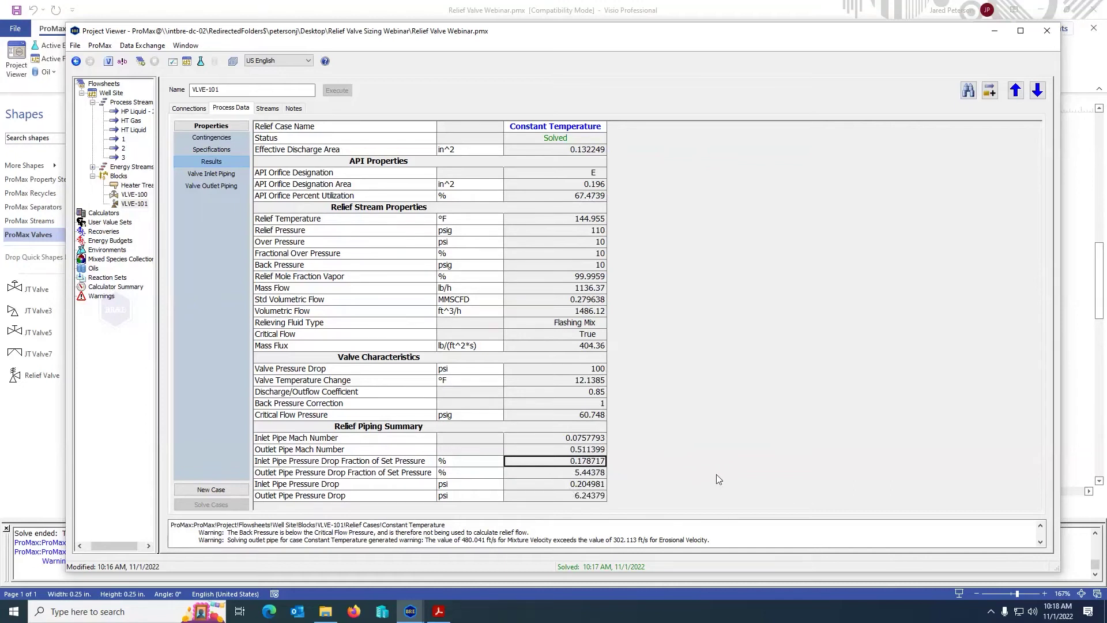
left_click(574, 474)
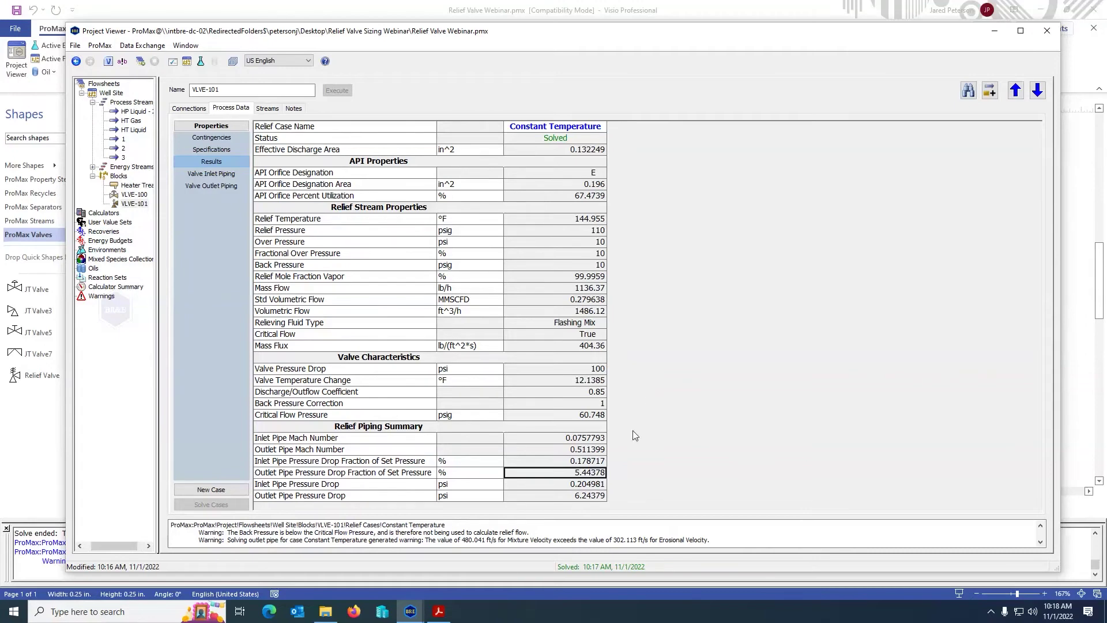
Step: Choose a larger nominal pipe size for the valve outlet piping and re-solve the case to check the outlet pressure drop fraction
left_click(220, 188)
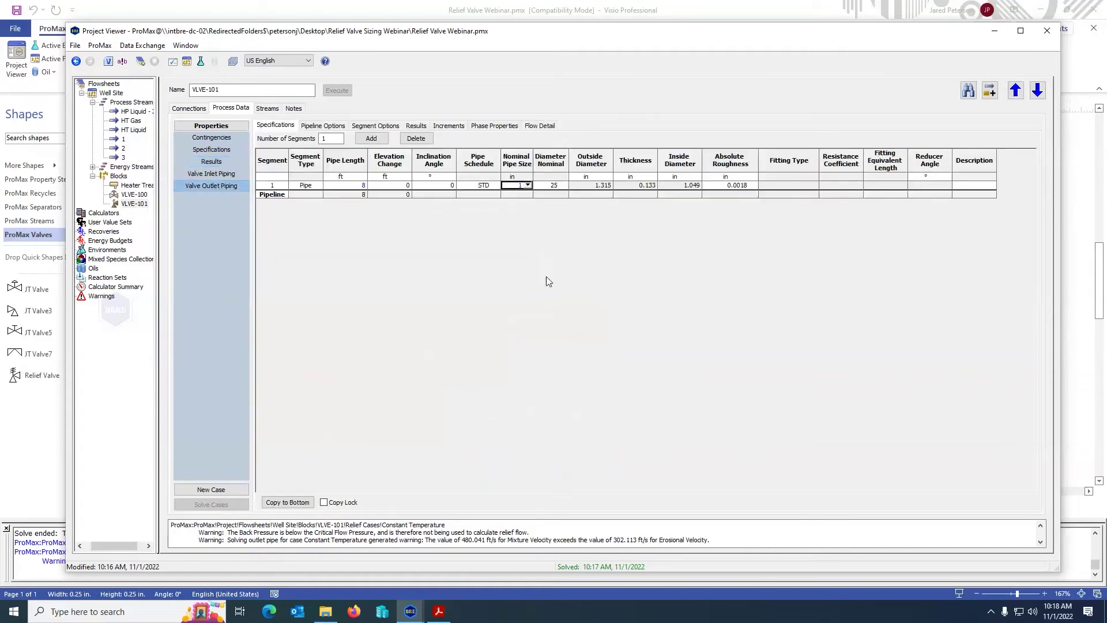
left_click(548, 281)
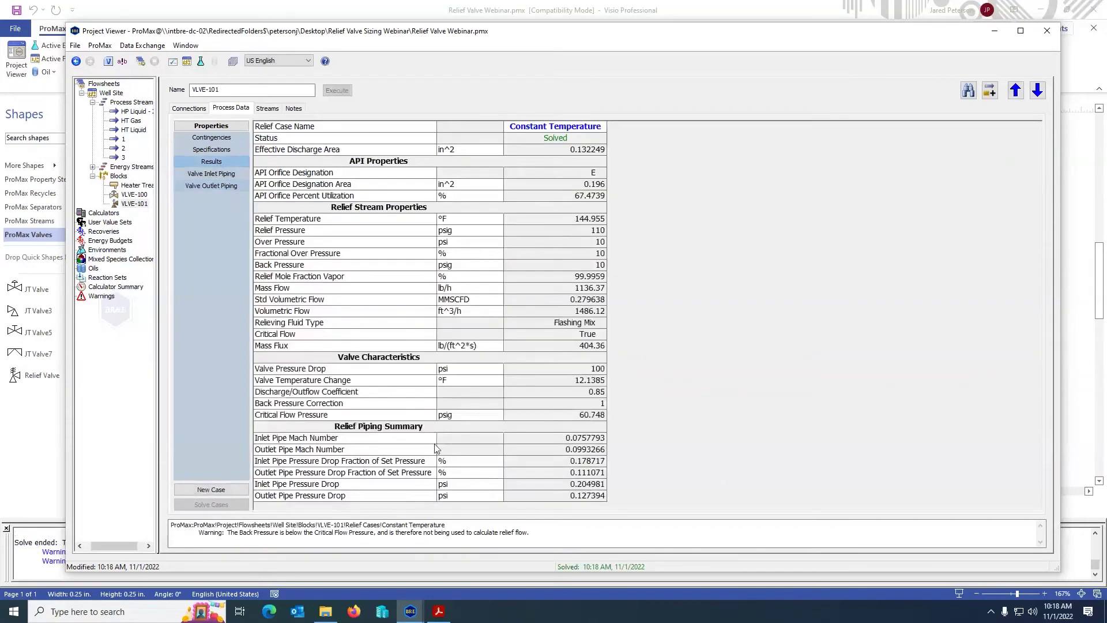
left_click(558, 474)
Step: Return to the flowsheet and clear the temperature specification of the HT Gas stream
left_click(1047, 30)
left_click(563, 355)
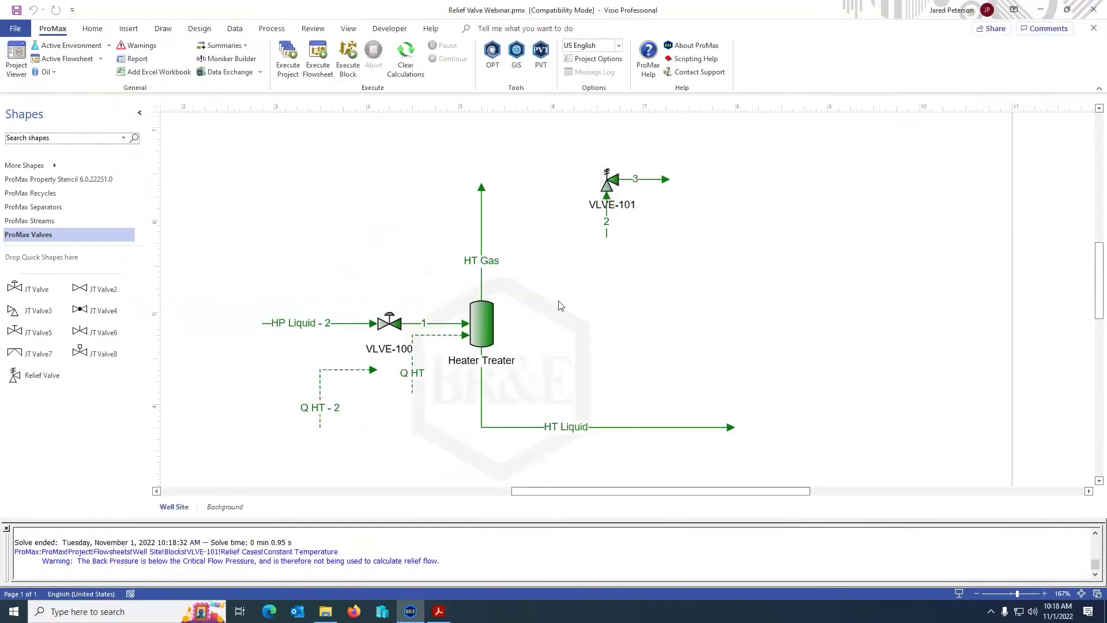
double_click(487, 271)
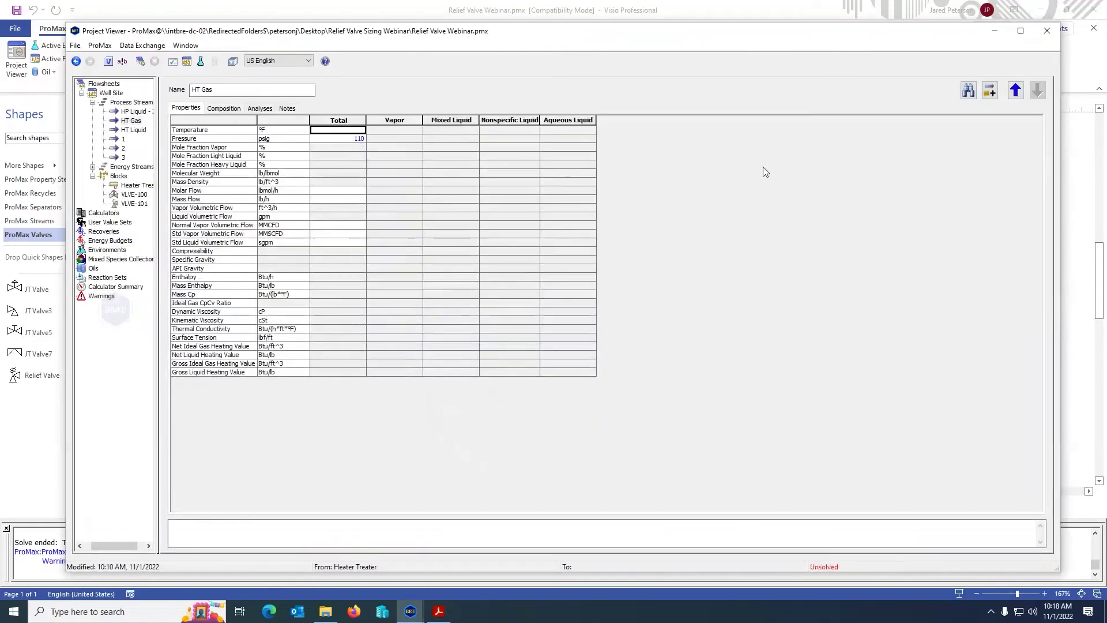
left_click(1046, 30)
Step: Connect energy stream Q HT - 2 to the Heater Treater in place of Q HT and execute the flowsheet to recalculate the HT Gas stream
left_click_drag(447, 339, 436, 385)
left_click_drag(375, 369, 464, 334)
left_click(323, 62)
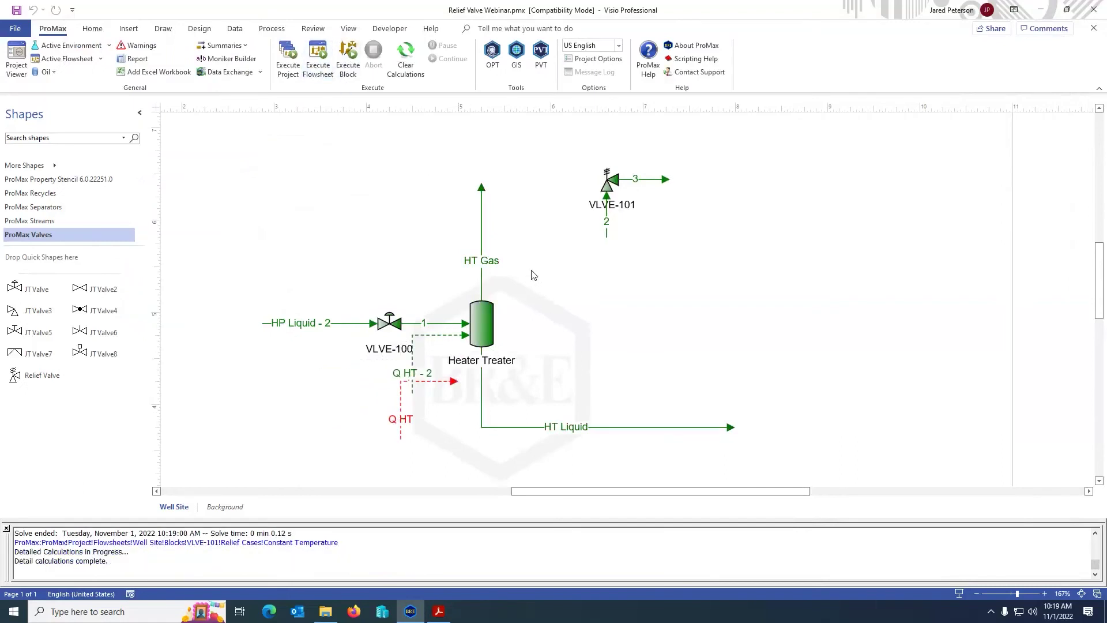
double_click(481, 237)
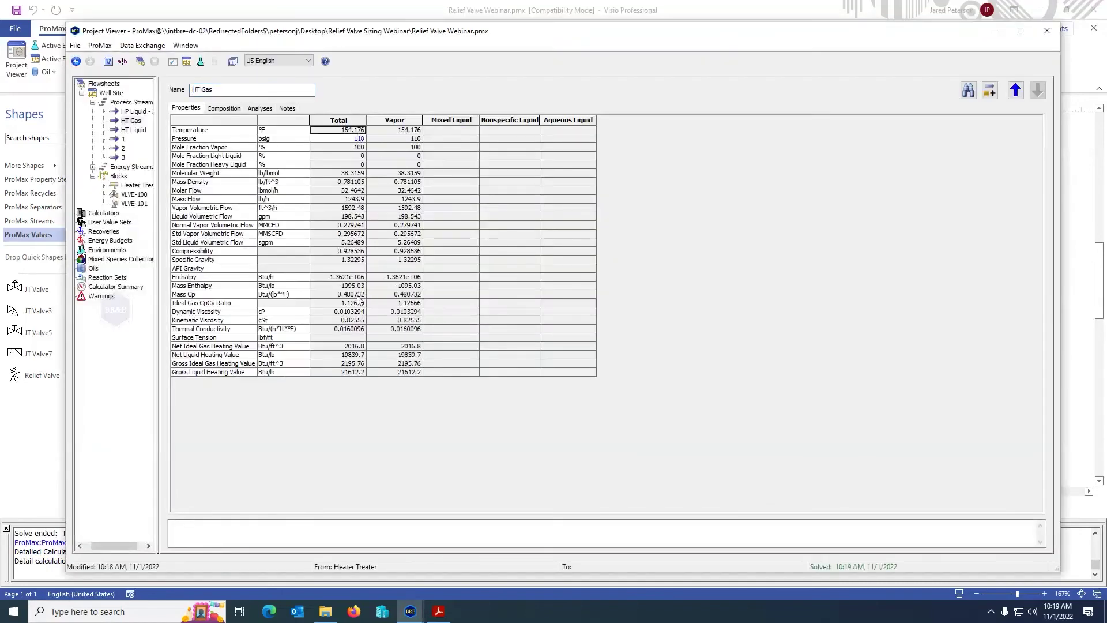
Step: Check the total mass flow of the HT Gas stream and return to the flowsheet
left_click(353, 200)
scroll(375, 288, "up", 2)
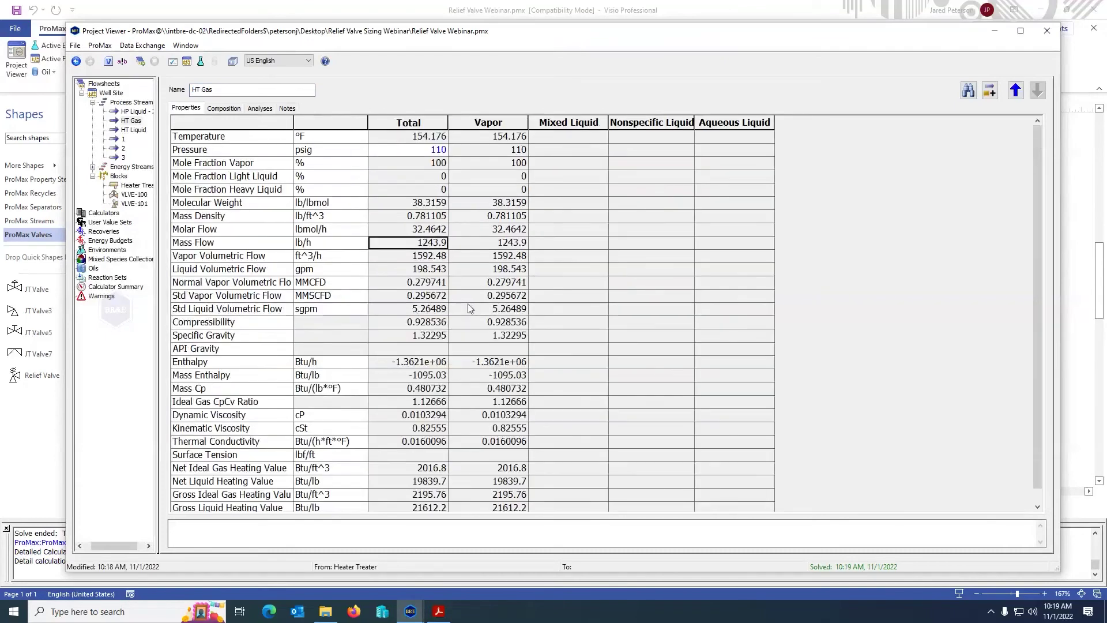
left_click(1045, 36)
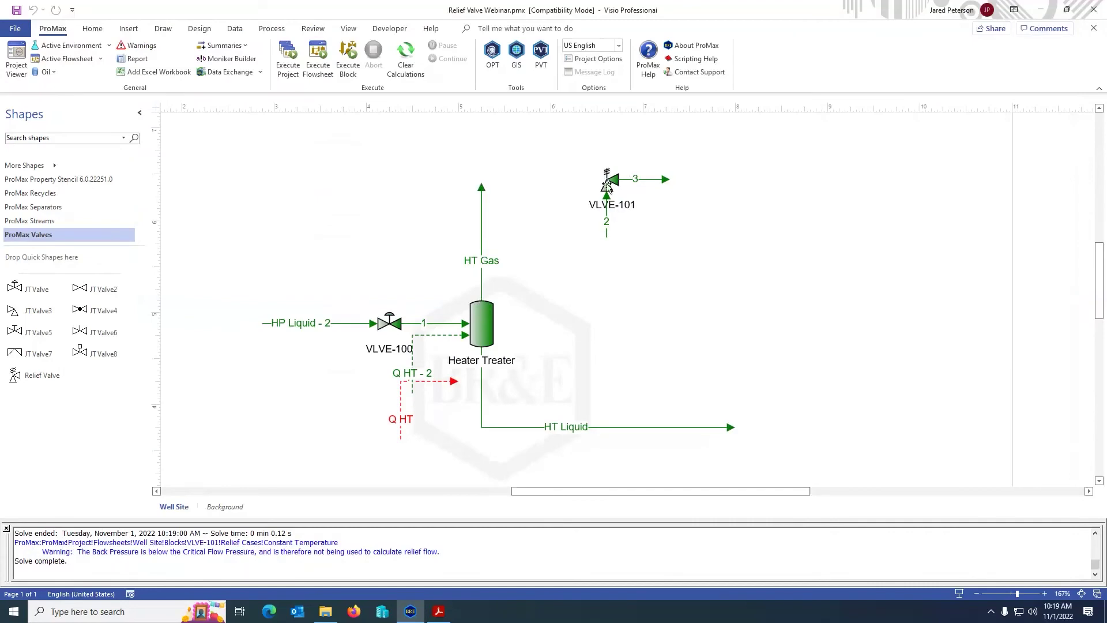
Step: Add a new relief case named Constant Duty to the contingencies of relief valve VLVE-101
double_click(607, 186)
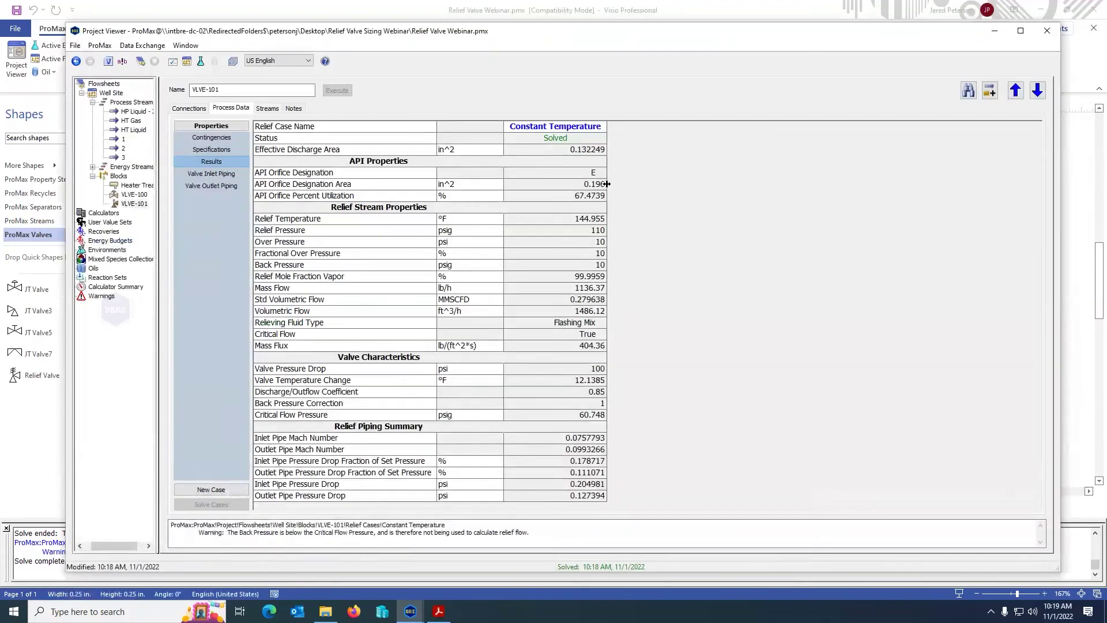
left_click(226, 138)
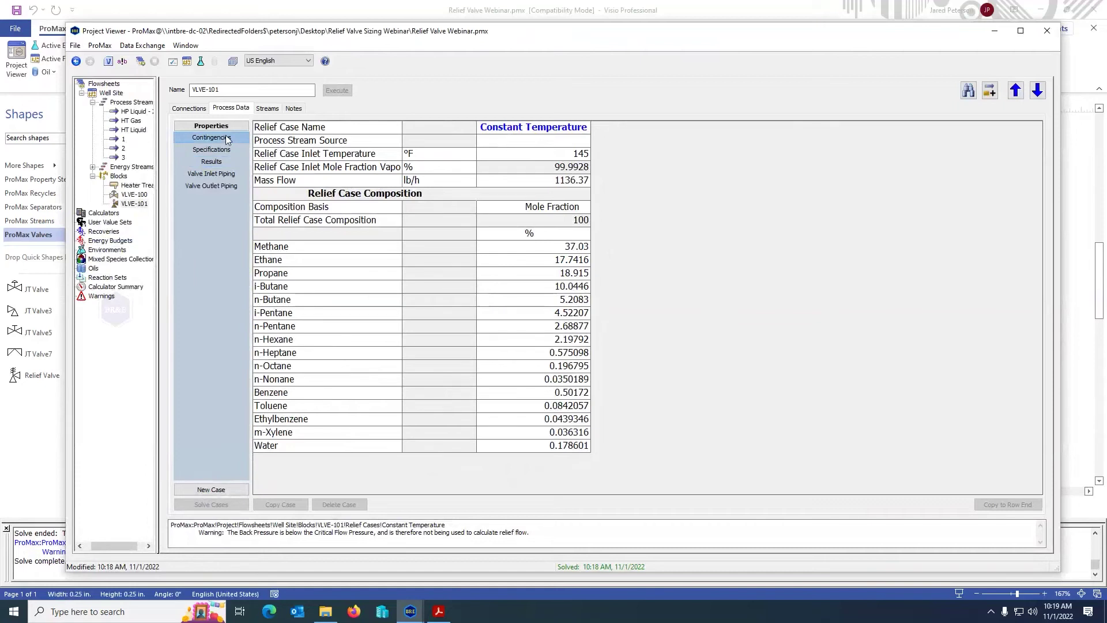
left_click(211, 489)
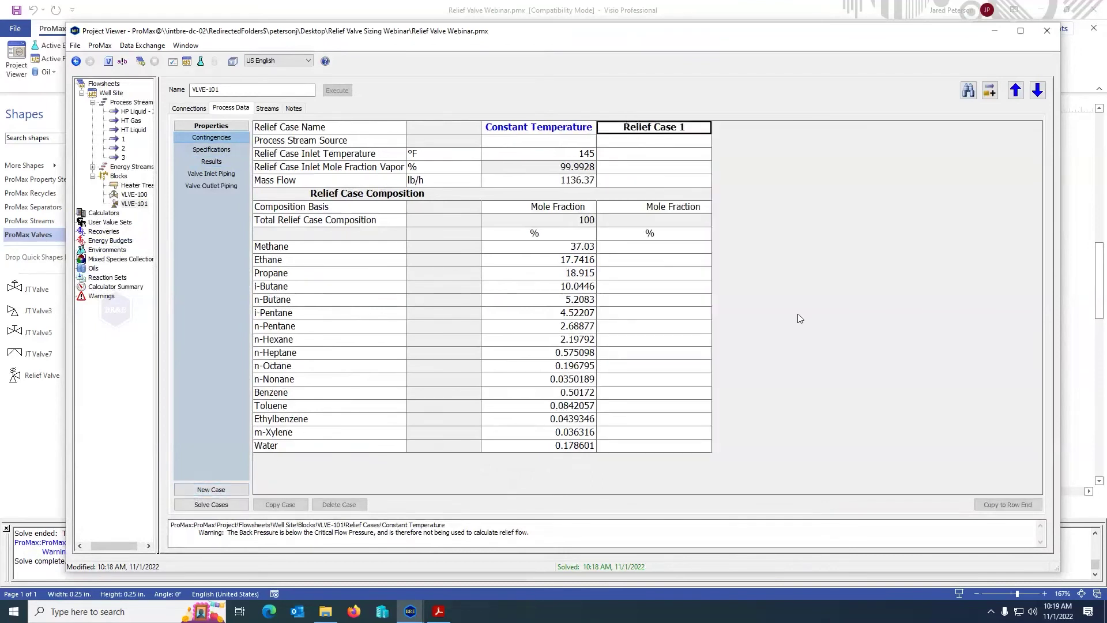
type("Constant Duty")
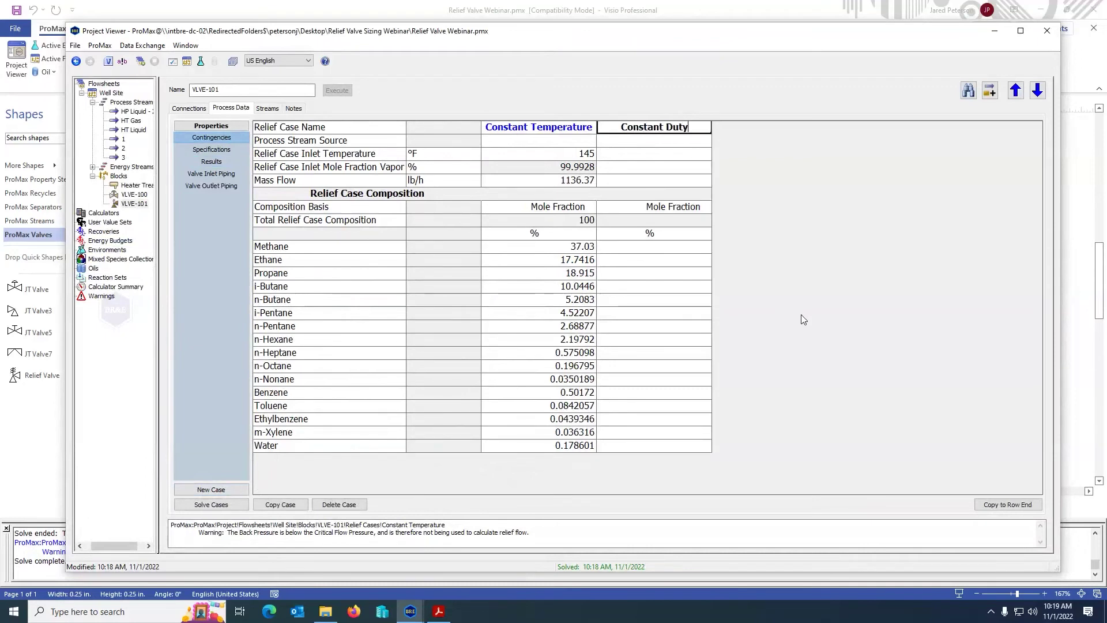
key("Return")
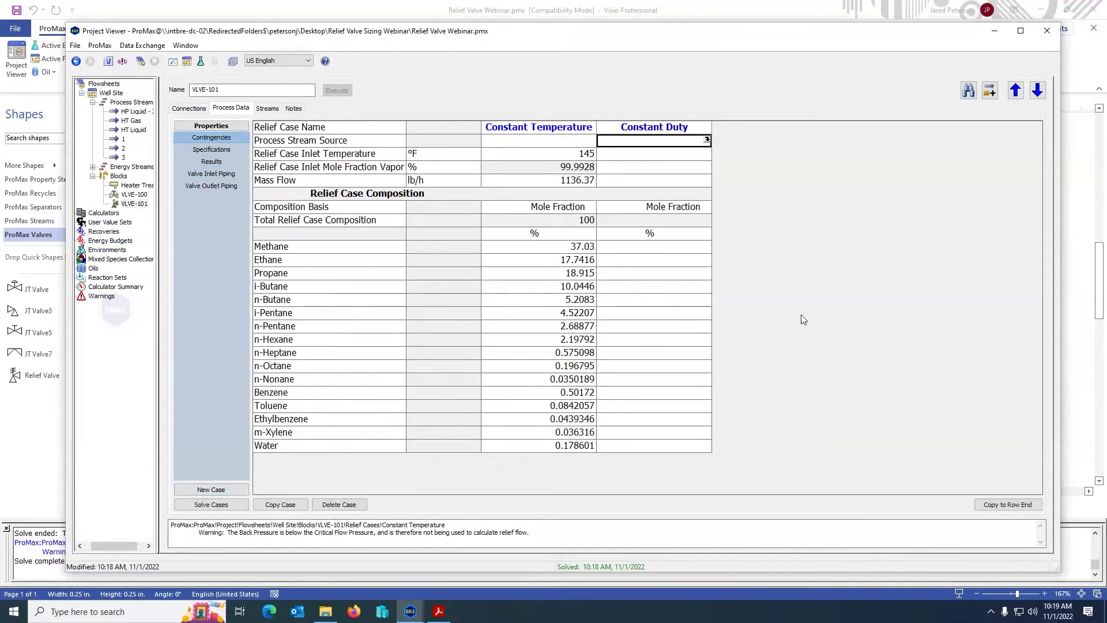
Step: Set the Constant Duty case's process stream source to the HT Gas stream of the Well Site flowsheet
left_click(707, 139)
left_click(451, 221)
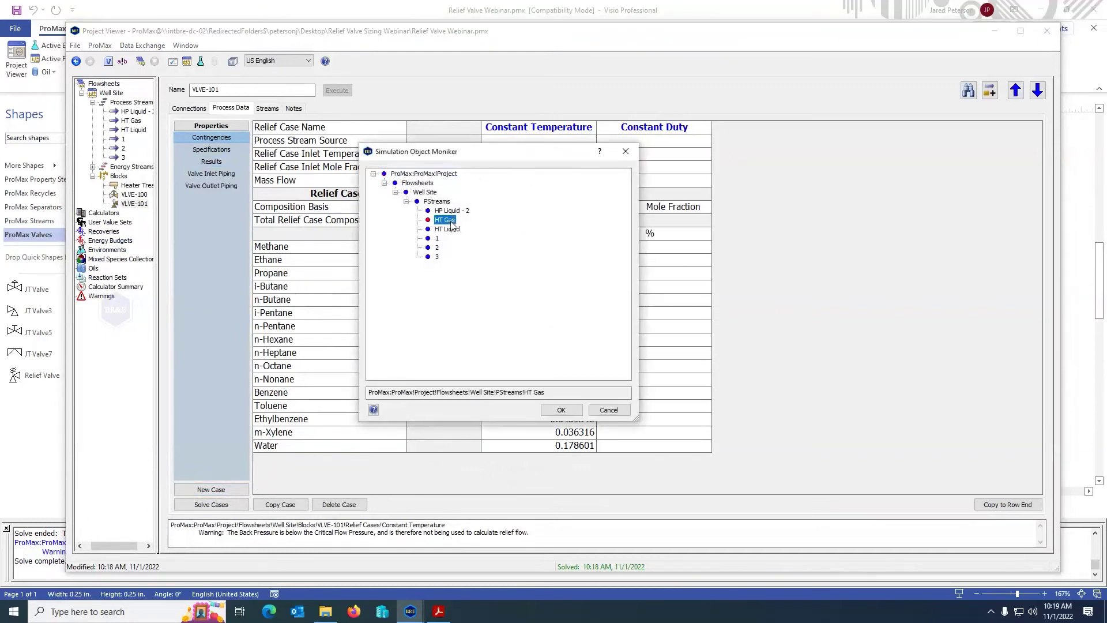
left_click(561, 410)
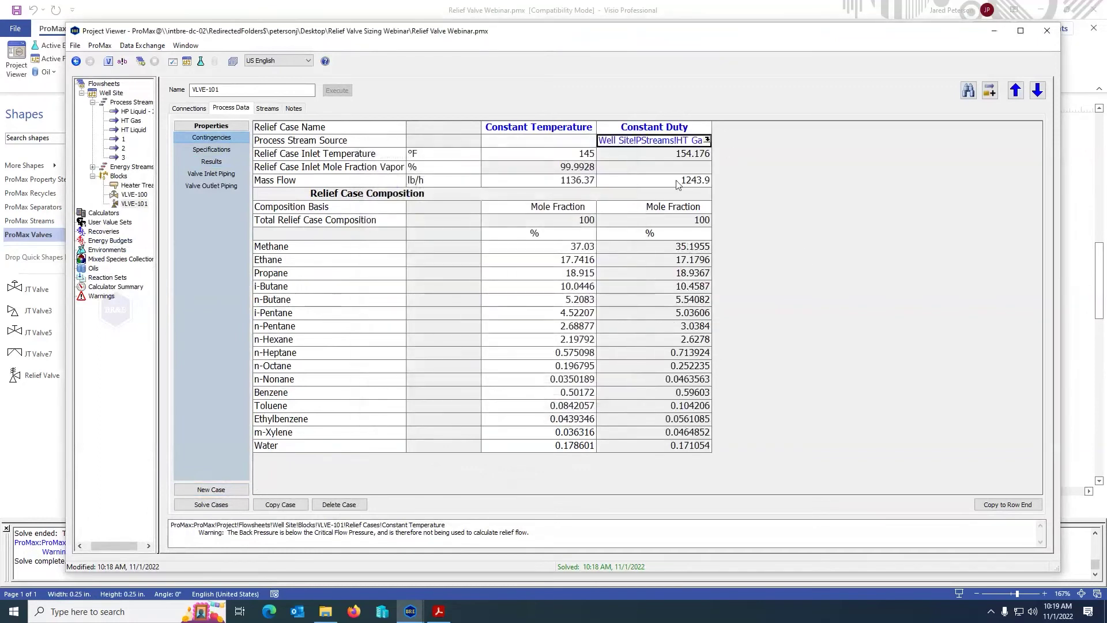
Step: Review the Constant Duty case's imported conditions and composition, and clear its process stream source to unlink it from HT Gas
left_click_drag(674, 166, 675, 445)
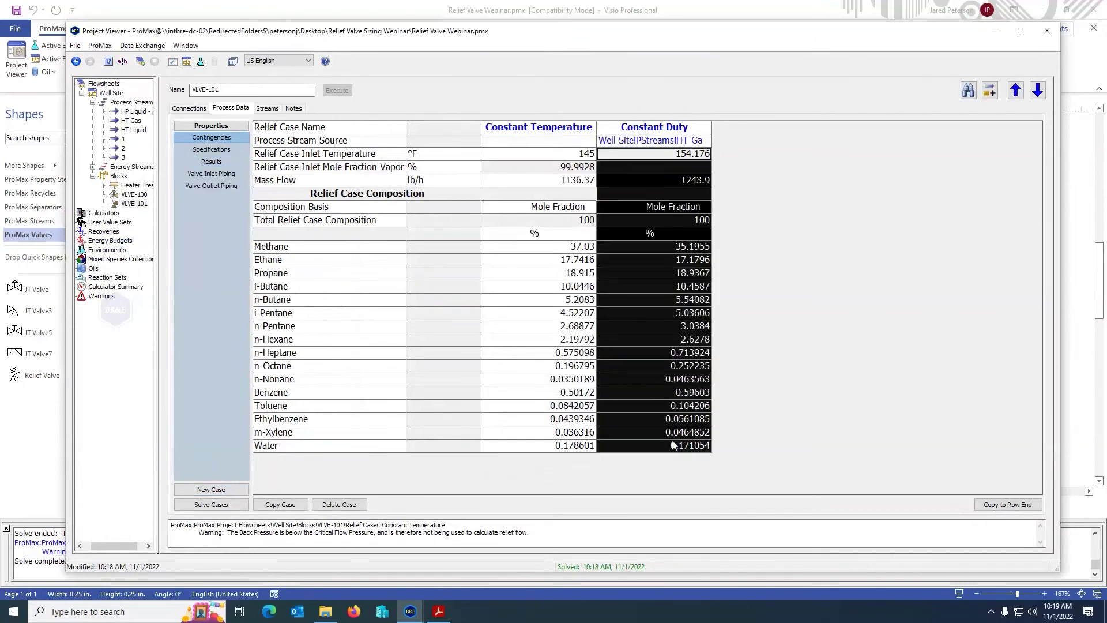
left_click(674, 445)
left_click_drag(568, 268, 674, 274)
left_click(673, 274)
left_click(655, 140)
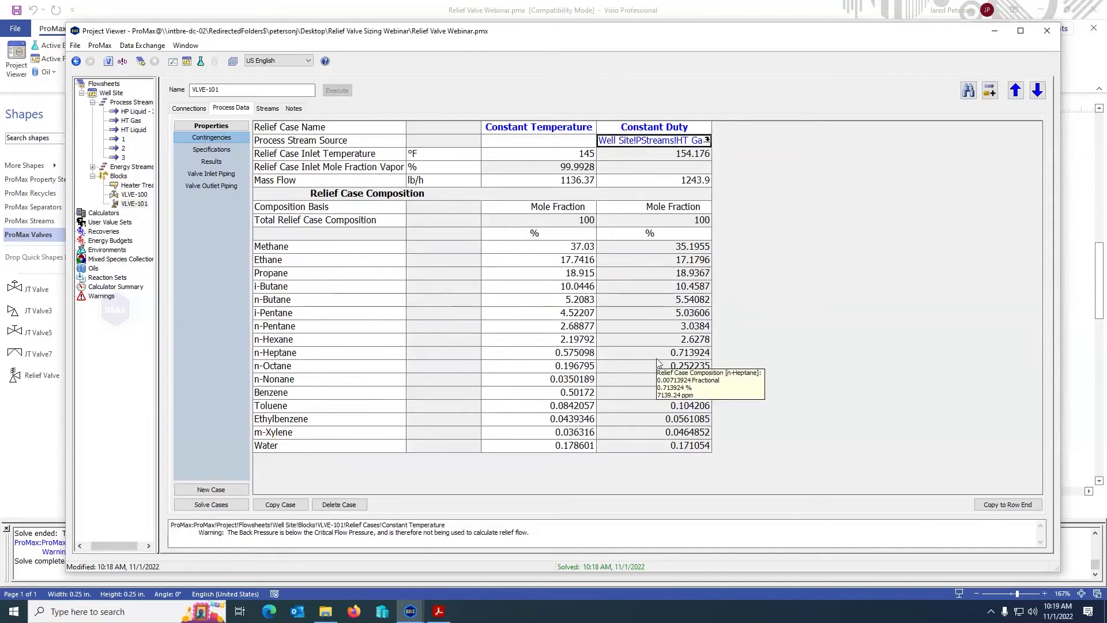
key("Delete")
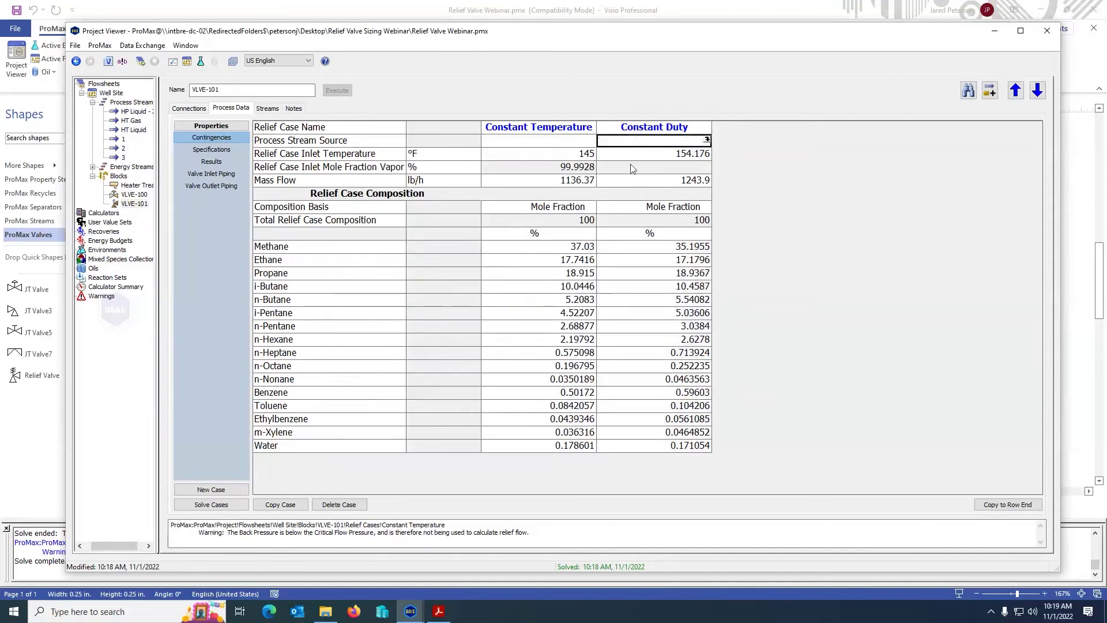
left_click(632, 273)
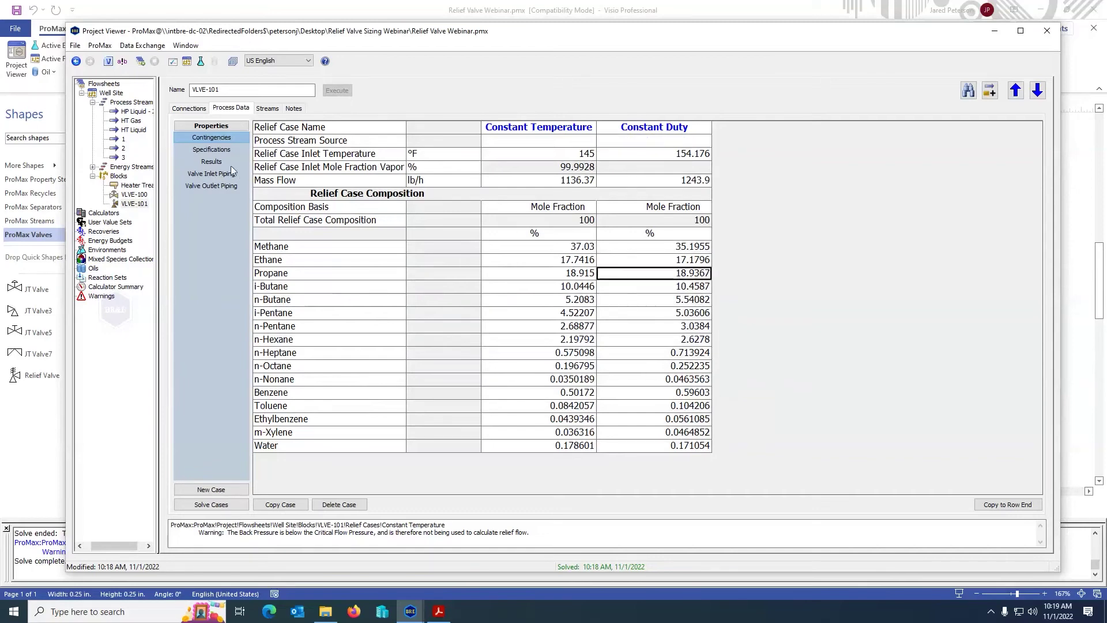
Step: Set the Constant Duty case's back pressure to 10 psig in the valve specifications and solve the relief cases
left_click(224, 151)
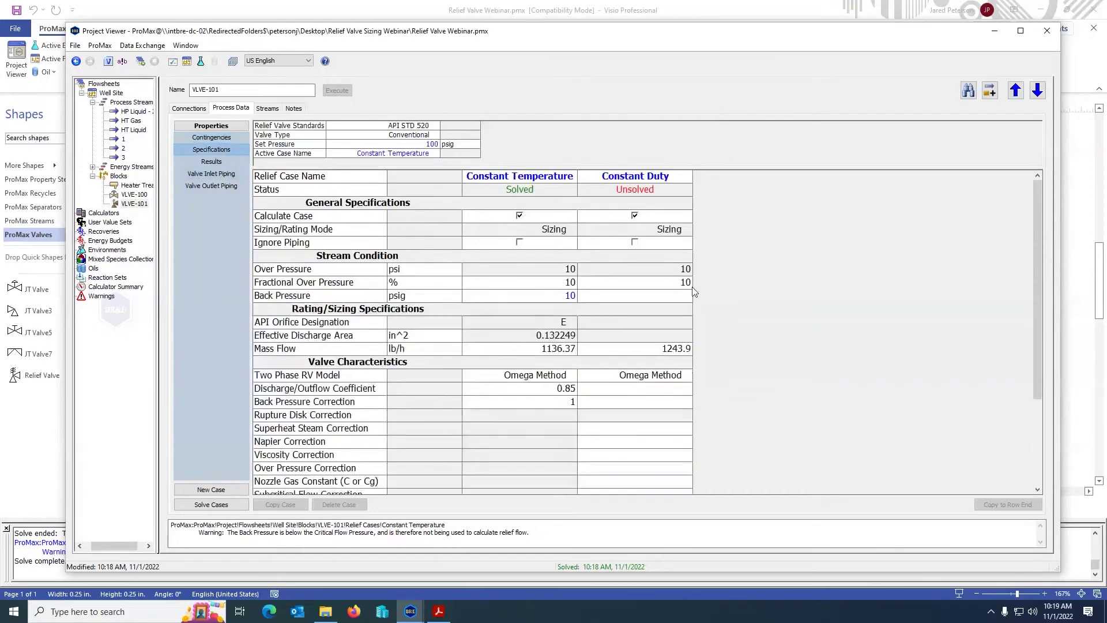
left_click(660, 295)
type("10")
key("Return")
scroll(640, 357, "down", 2)
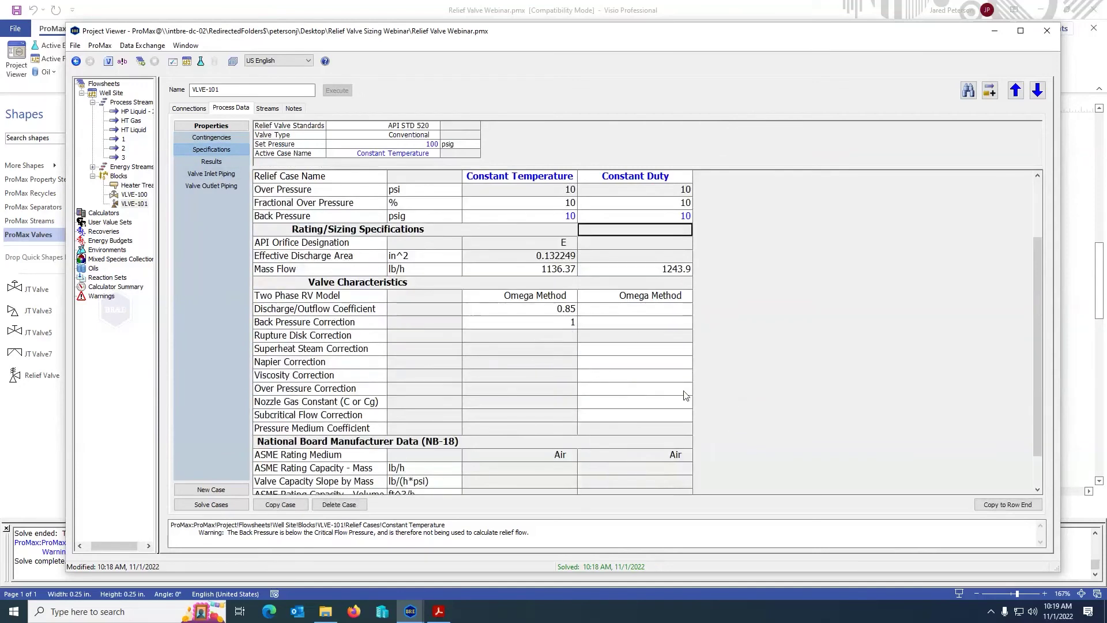
scroll(608, 386, "up", 2)
left_click(230, 503)
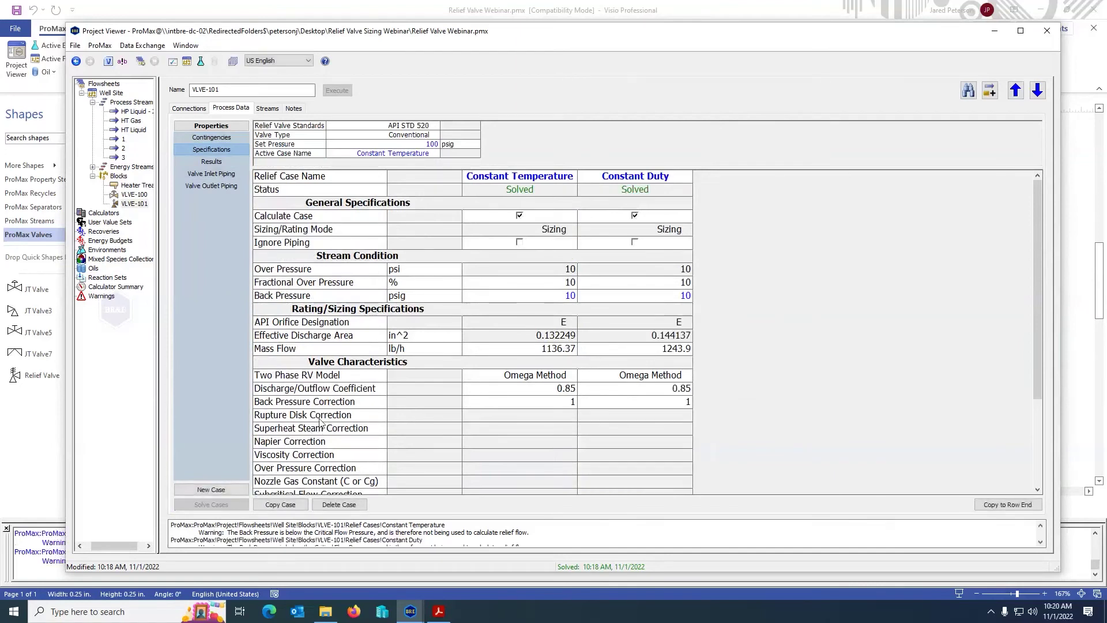
Step: Open the valve outlet piping specifications of VLVE-101
left_click(214, 180)
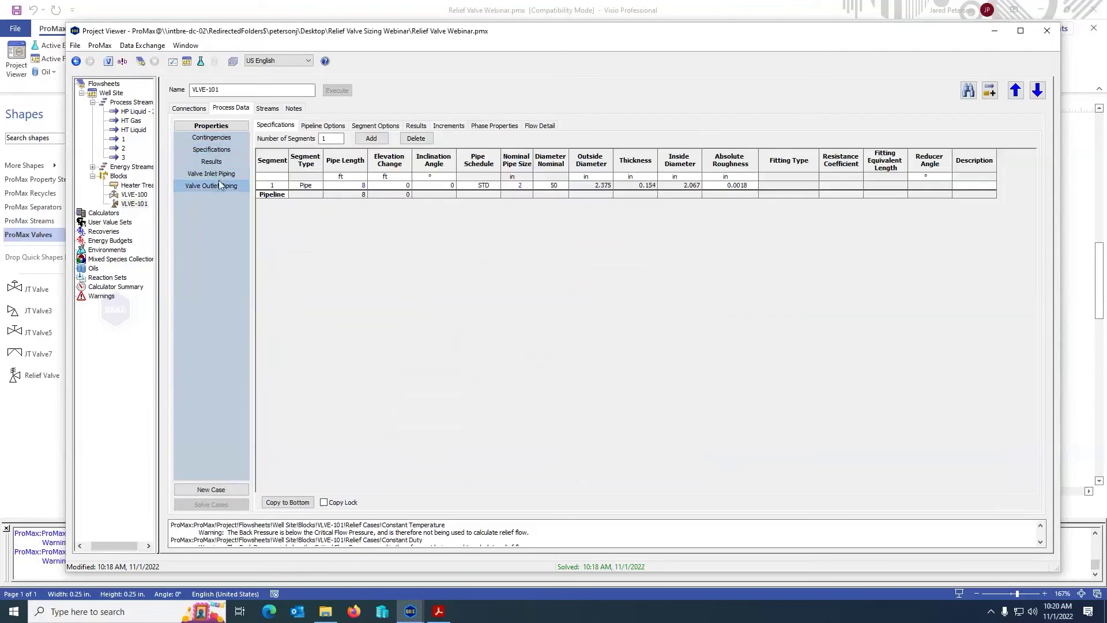